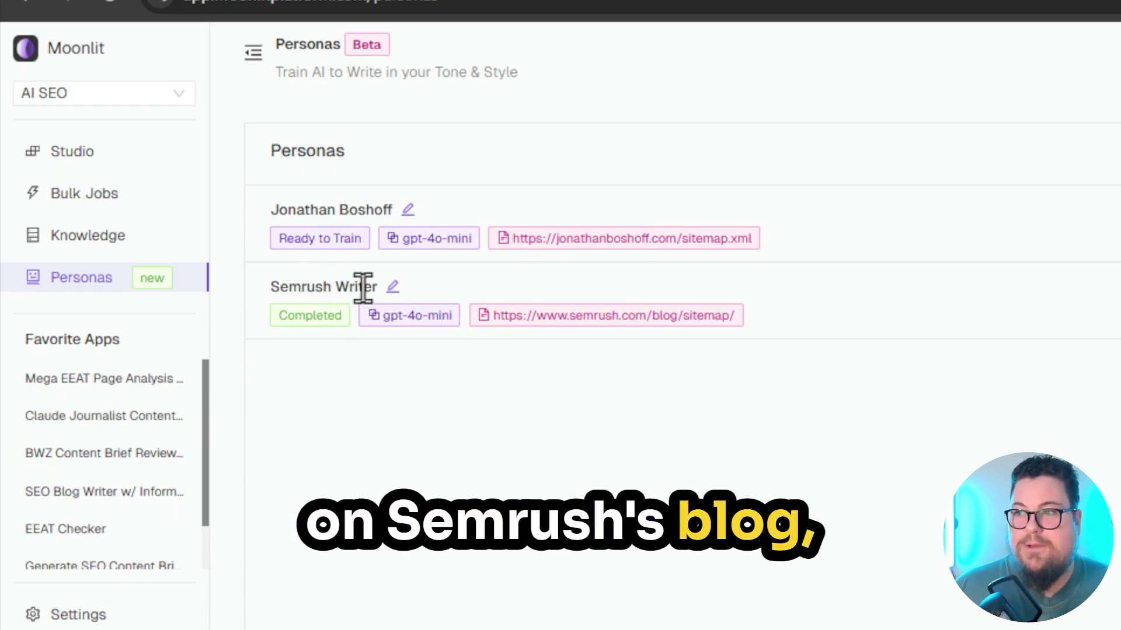
- Run the suggested top-10 Semrush .Trends features blog prompt on the Semrush Writer persona and the base model
{"action": "left_click", "coordinate": [909, 192]}
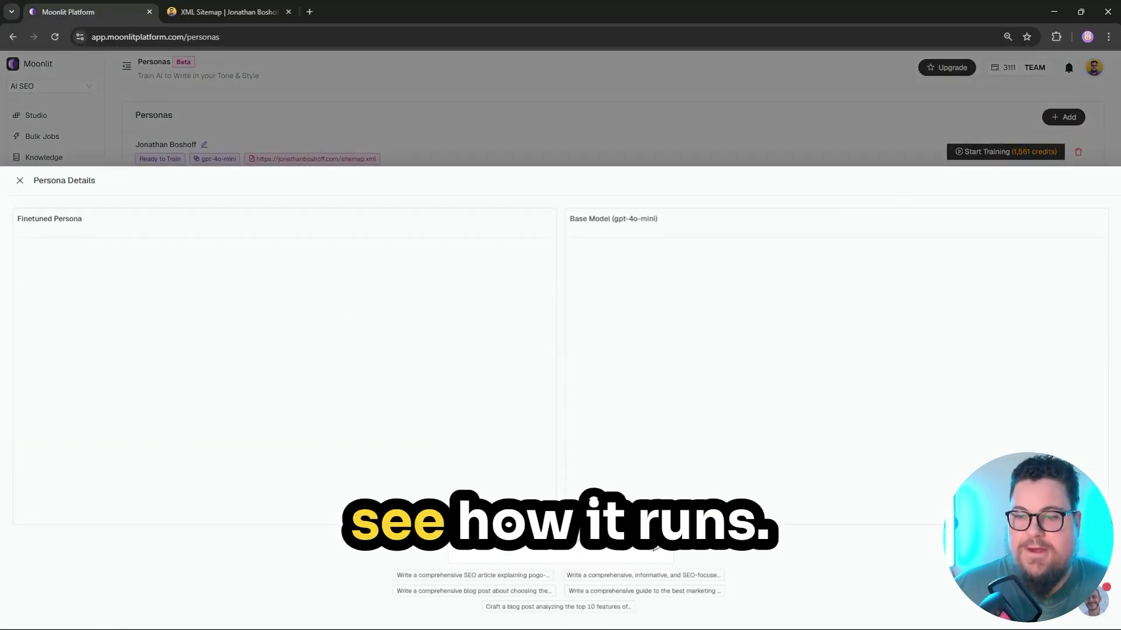
{"action": "left_click", "coordinate": [511, 608]}
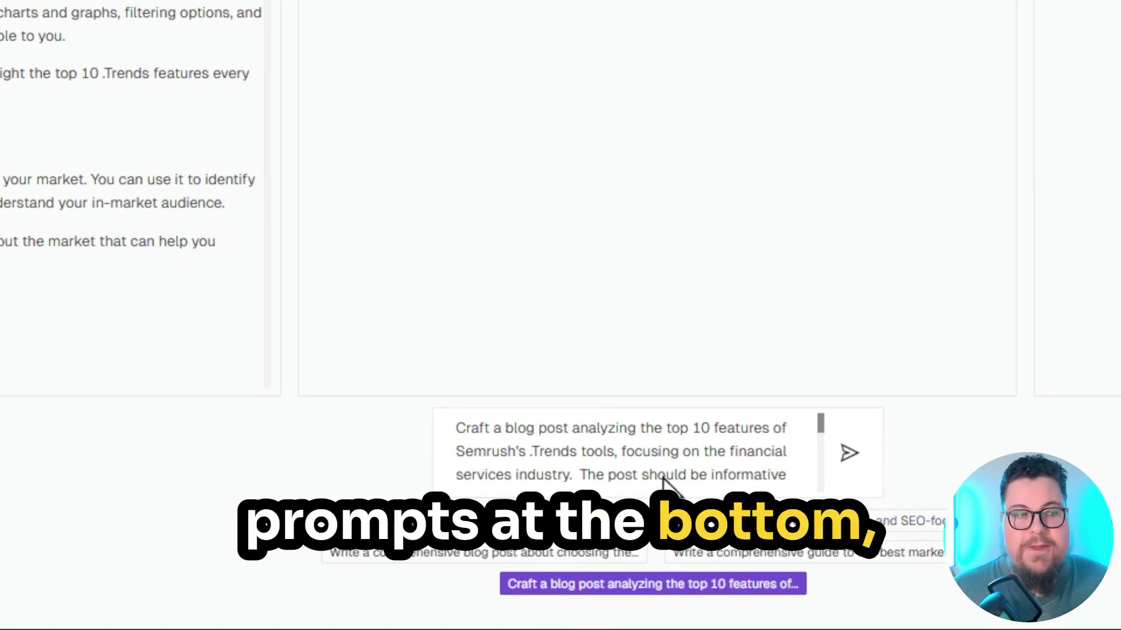
{"action": "left_click", "coordinate": [659, 456]}
{"action": "scroll", "coordinate": [666, 435], "scroll_direction": "down", "scroll_amount": 5}
{"action": "scroll", "coordinate": [666, 435], "scroll_direction": "down", "scroll_amount": 5}
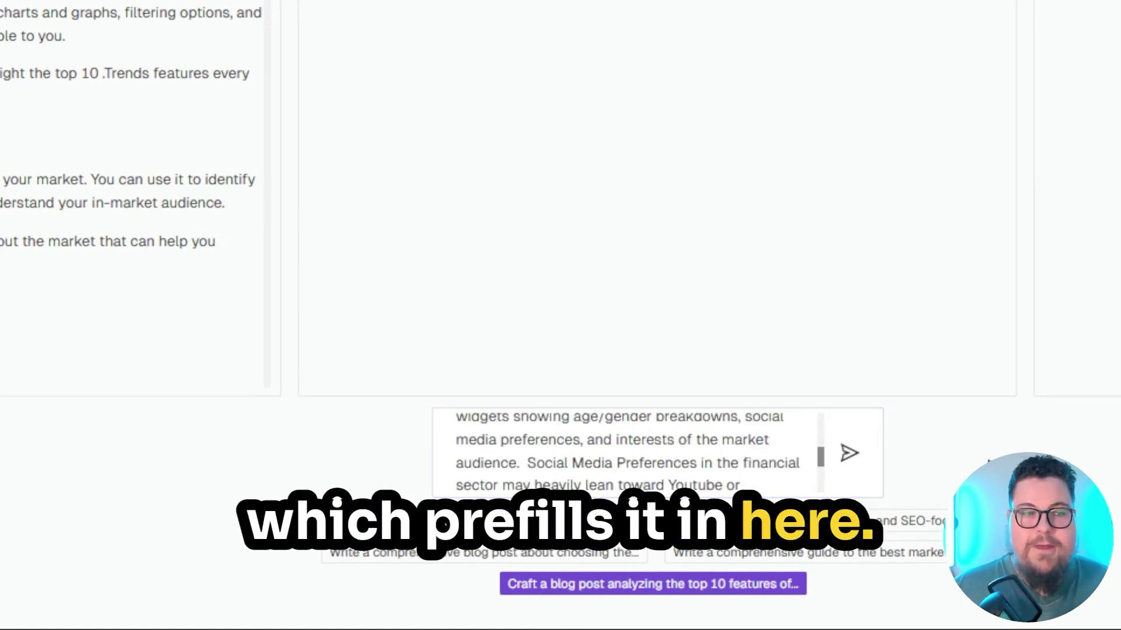
{"action": "left_click", "coordinate": [850, 457]}
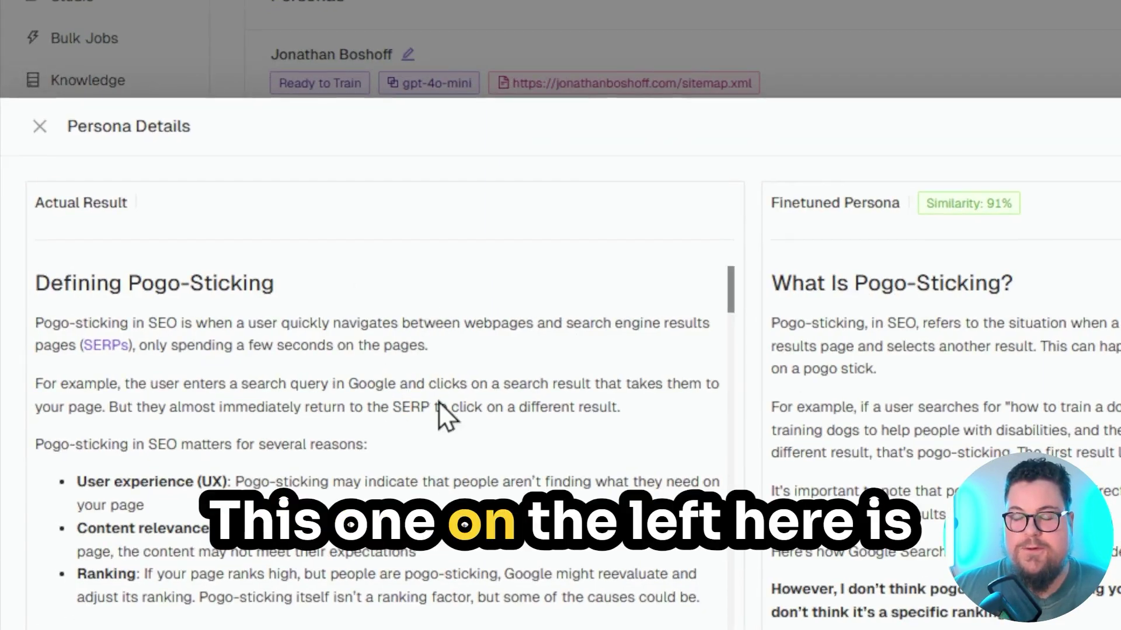
- Scroll through the Actual Result, the 91% Finetuned Persona article and the 76% Base Model article
{"action": "scroll", "coordinate": [219, 325], "scroll_direction": "down", "scroll_amount": 5}
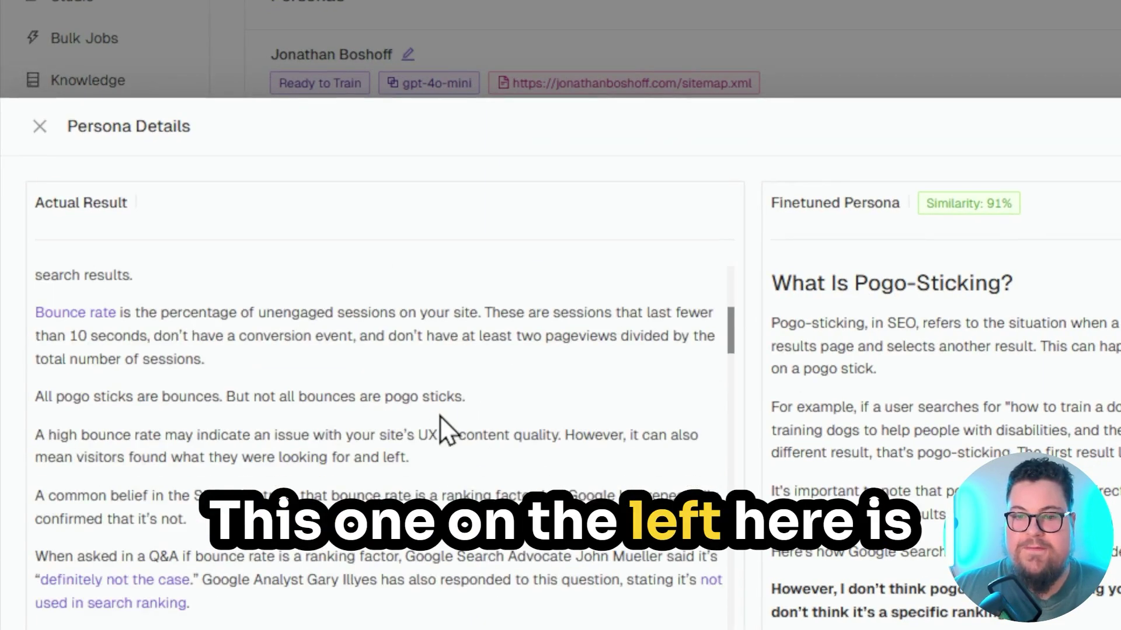
{"action": "scroll", "coordinate": [380, 373], "scroll_direction": "down", "scroll_amount": 4}
{"action": "scroll", "coordinate": [315, 374], "scroll_direction": "up", "scroll_amount": 10}
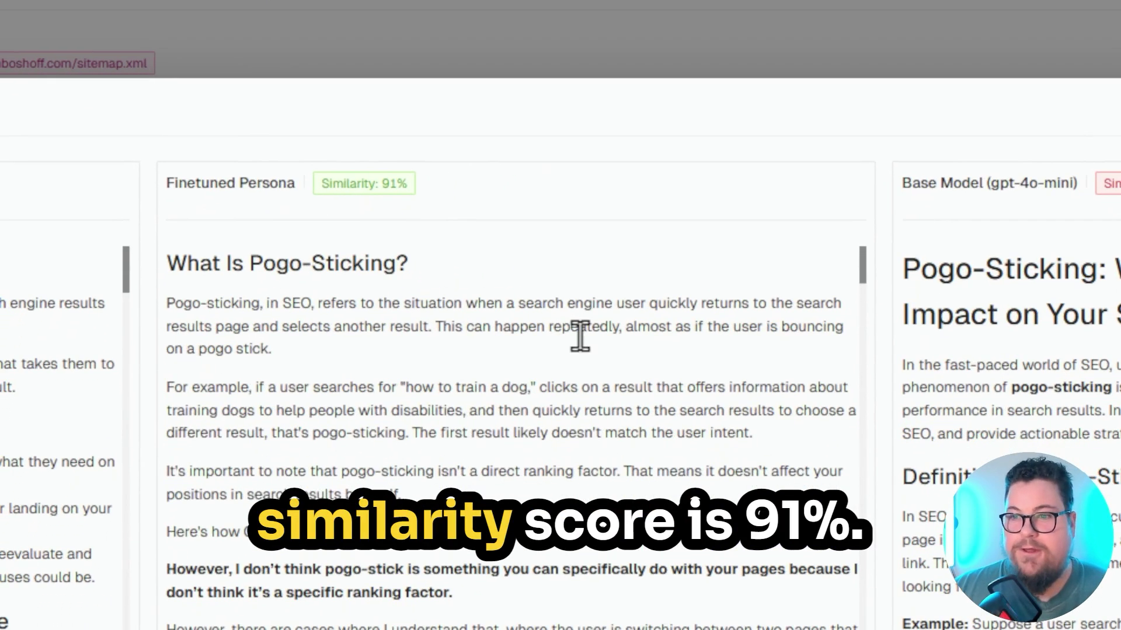
{"action": "scroll", "coordinate": [578, 332], "scroll_direction": "down", "scroll_amount": 2}
{"action": "scroll", "coordinate": [569, 417], "scroll_direction": "up", "scroll_amount": 2}
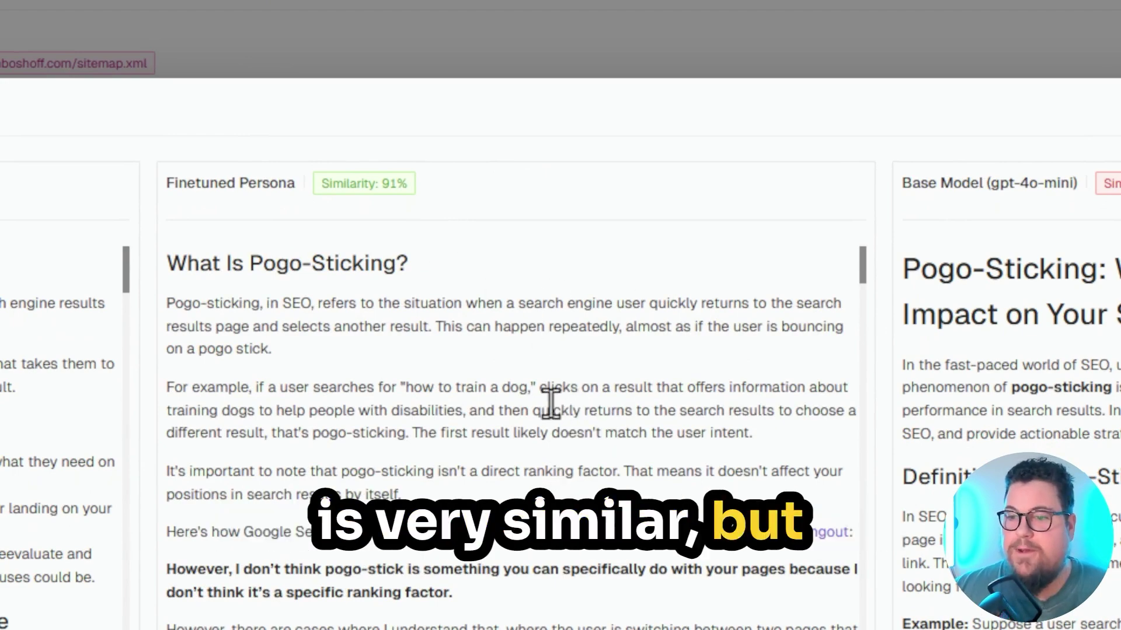
{"action": "scroll", "coordinate": [547, 405], "scroll_direction": "down", "scroll_amount": 10}
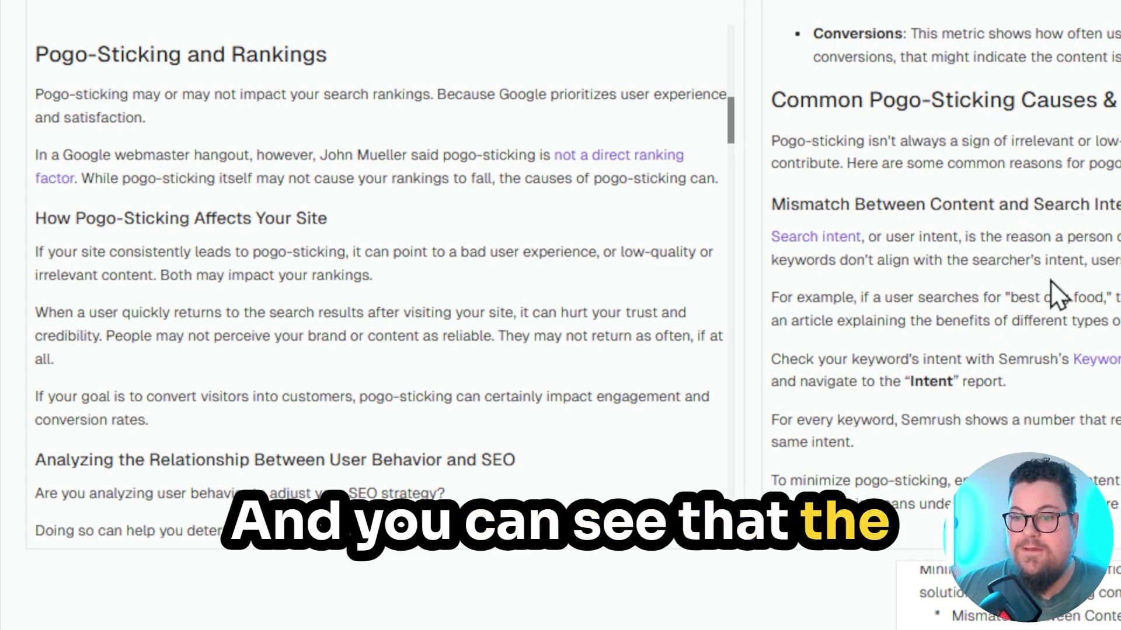
{"action": "scroll", "coordinate": [1049, 280], "scroll_direction": "down", "scroll_amount": 4}
{"action": "scroll", "coordinate": [933, 287], "scroll_direction": "down", "scroll_amount": 6}
{"action": "scroll", "coordinate": [1015, 350], "scroll_direction": "down", "scroll_amount": 2}
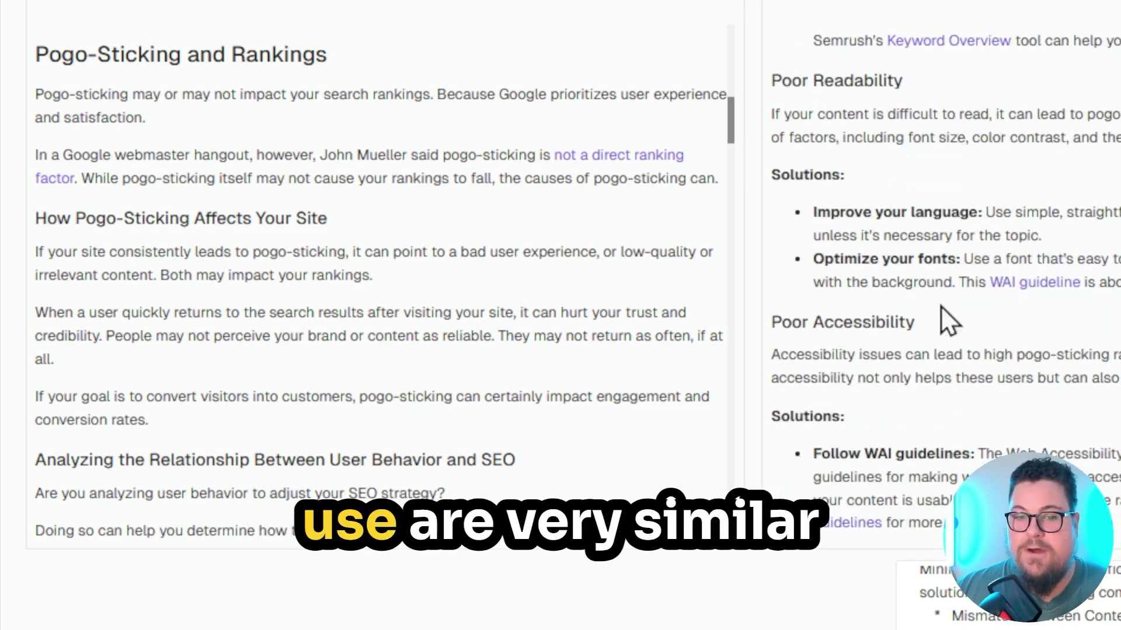
{"action": "scroll", "coordinate": [497, 220], "scroll_direction": "down", "scroll_amount": 6}
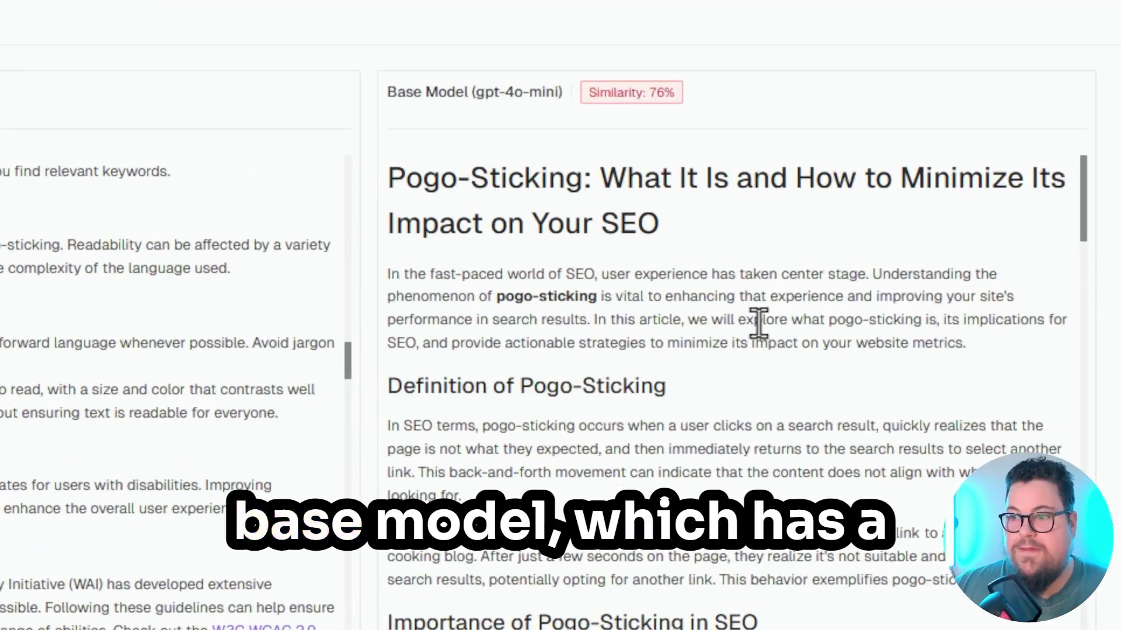
{"action": "scroll", "coordinate": [759, 325], "scroll_direction": "down", "scroll_amount": 3}
{"action": "scroll", "coordinate": [761, 323], "scroll_direction": "up", "scroll_amount": 4}
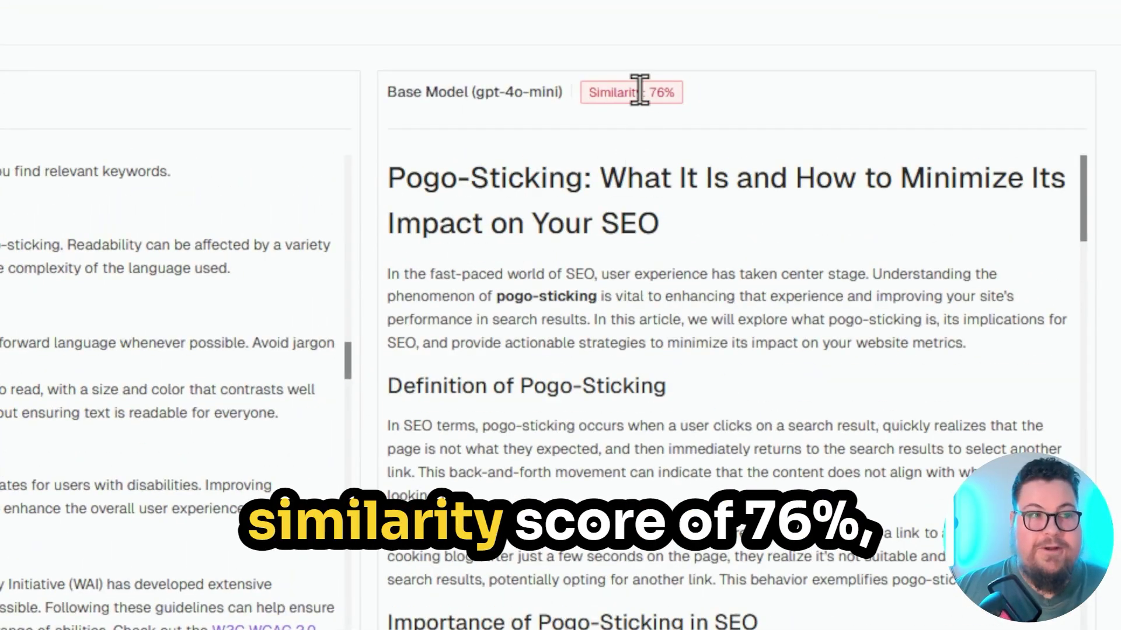
{"action": "scroll", "coordinate": [708, 303], "scroll_direction": "down", "scroll_amount": 5}
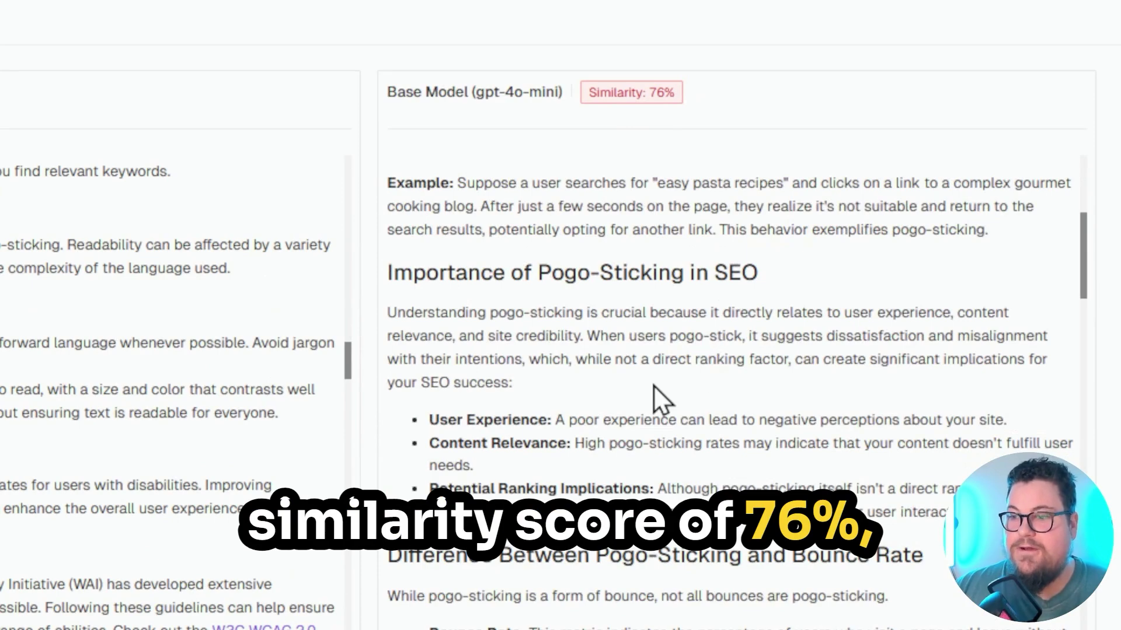
{"action": "scroll", "coordinate": [653, 385], "scroll_direction": "down", "scroll_amount": 6}
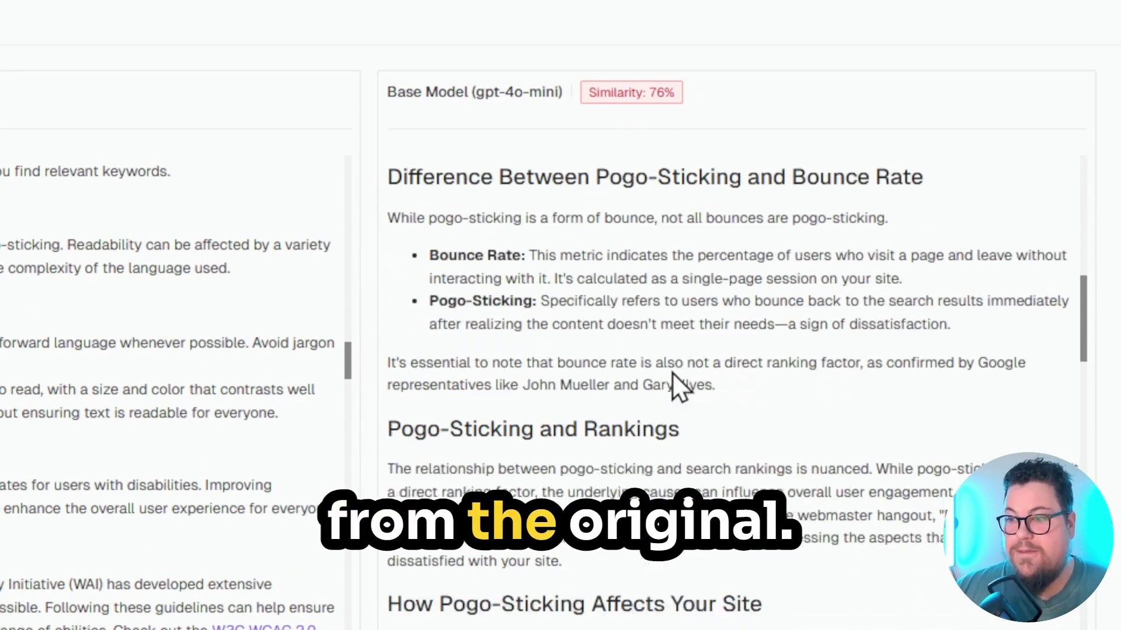
{"action": "scroll", "coordinate": [677, 373], "scroll_direction": "down", "scroll_amount": 3}
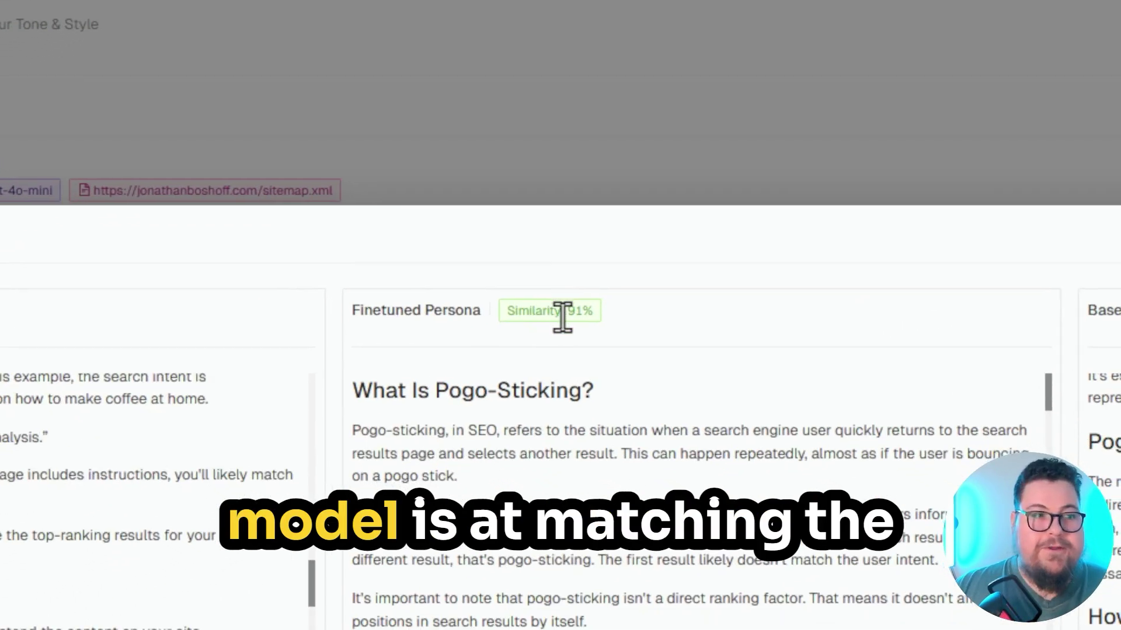
{"action": "scroll", "coordinate": [869, 492], "scroll_direction": "down", "scroll_amount": 15}
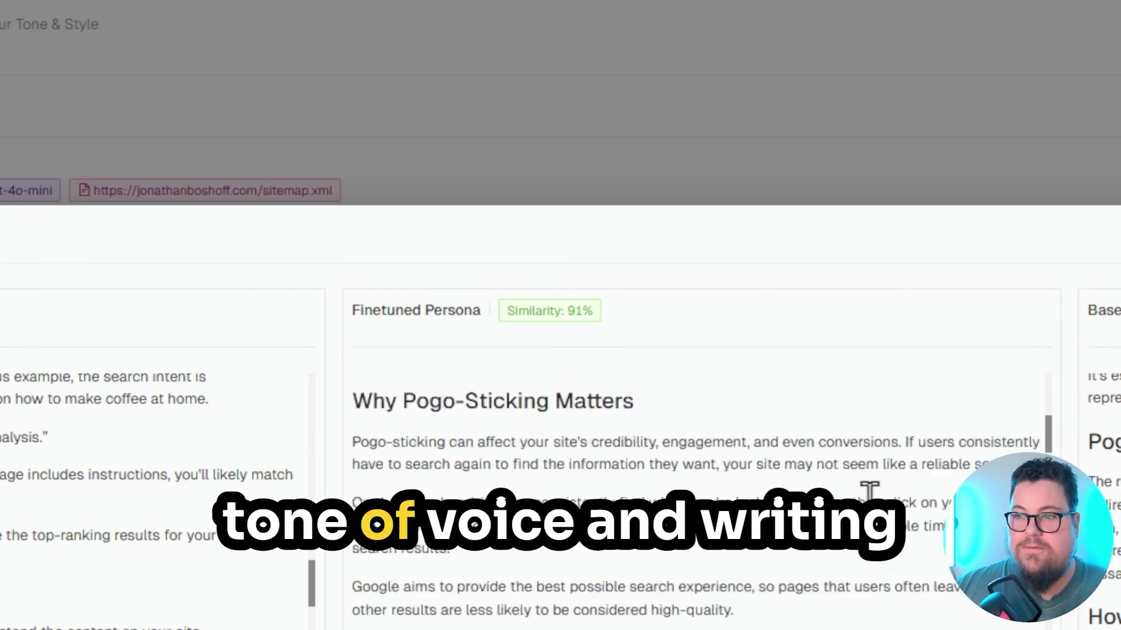
{"action": "scroll", "coordinate": [868, 492], "scroll_direction": "down", "scroll_amount": 15}
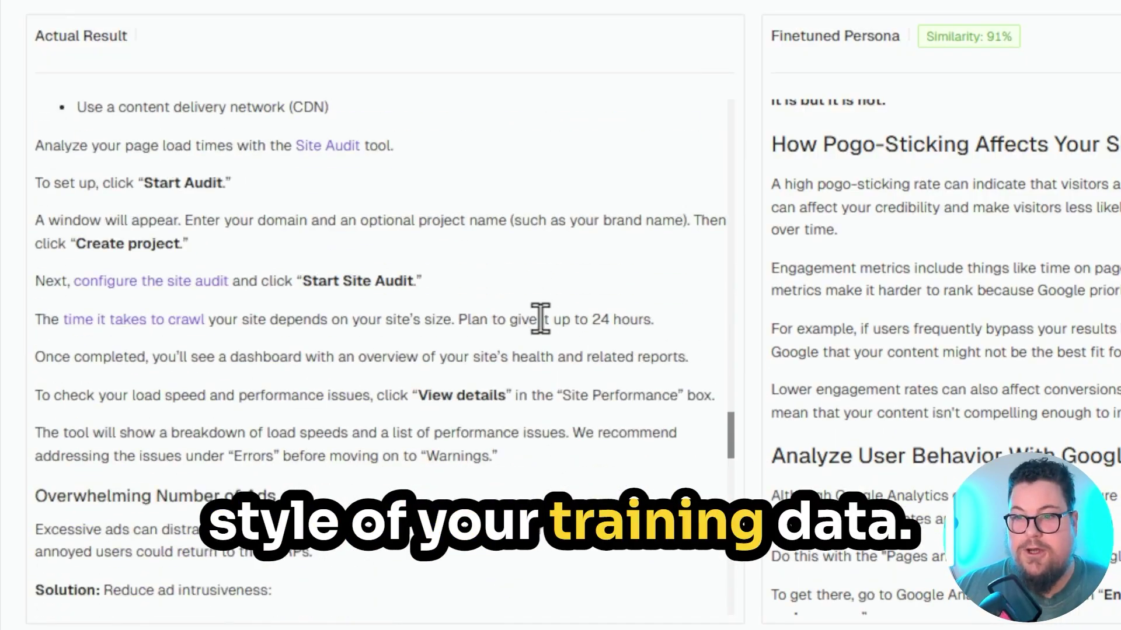
{"action": "scroll", "coordinate": [539, 318], "scroll_direction": "down", "scroll_amount": 8}
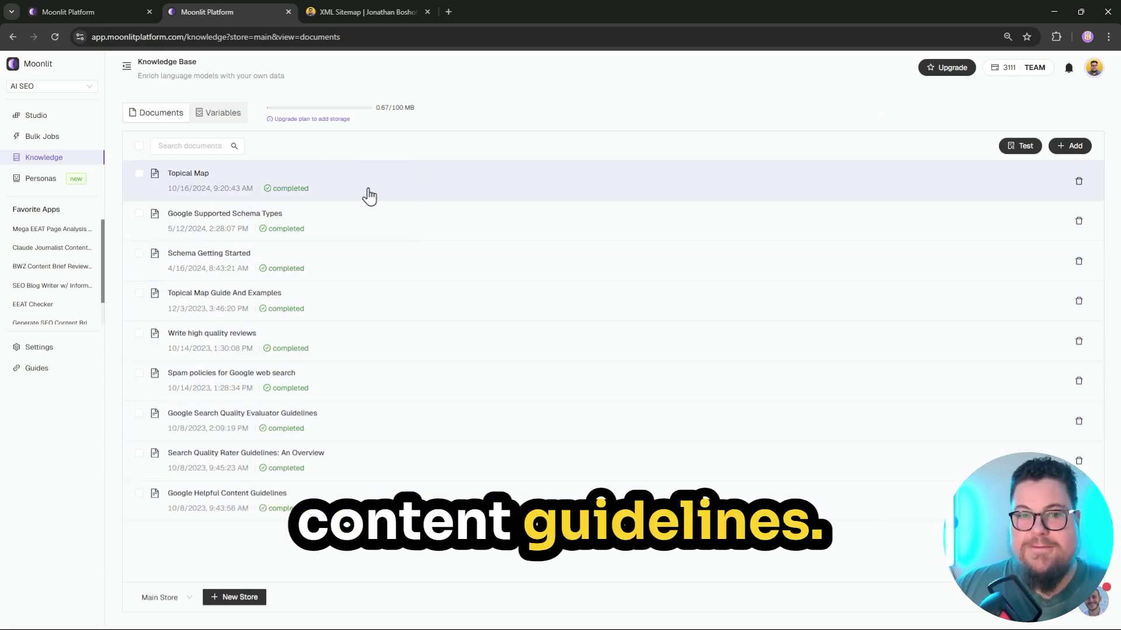
- Visit the Personas page, then return to the Knowledge Base documents
{"action": "left_click", "coordinate": [79, 181]}
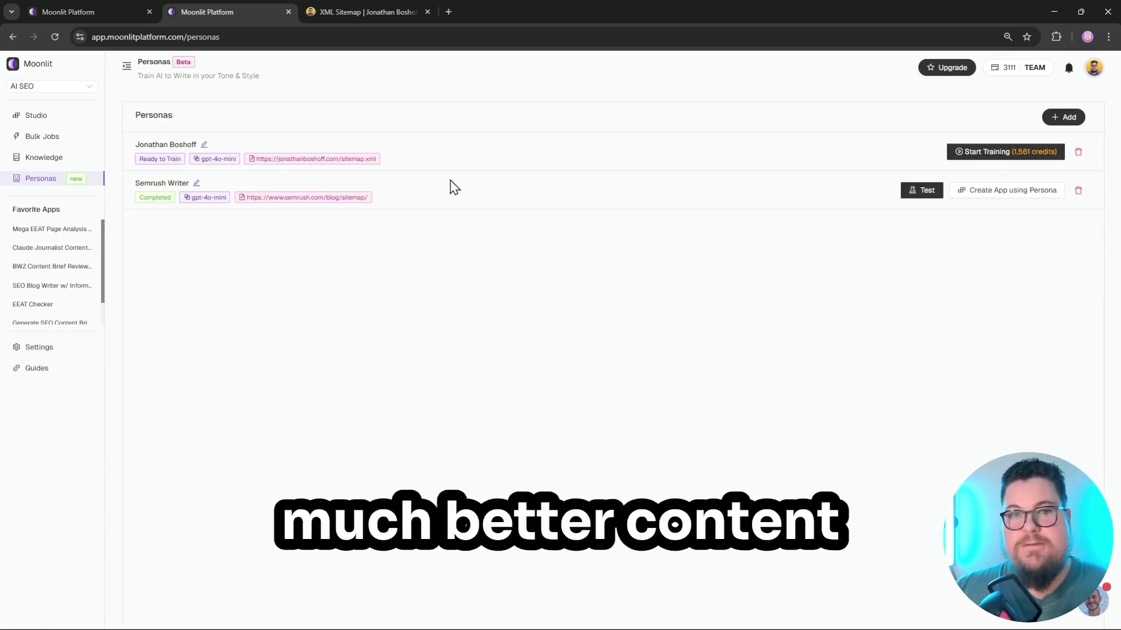
{"action": "left_click", "coordinate": [52, 162]}
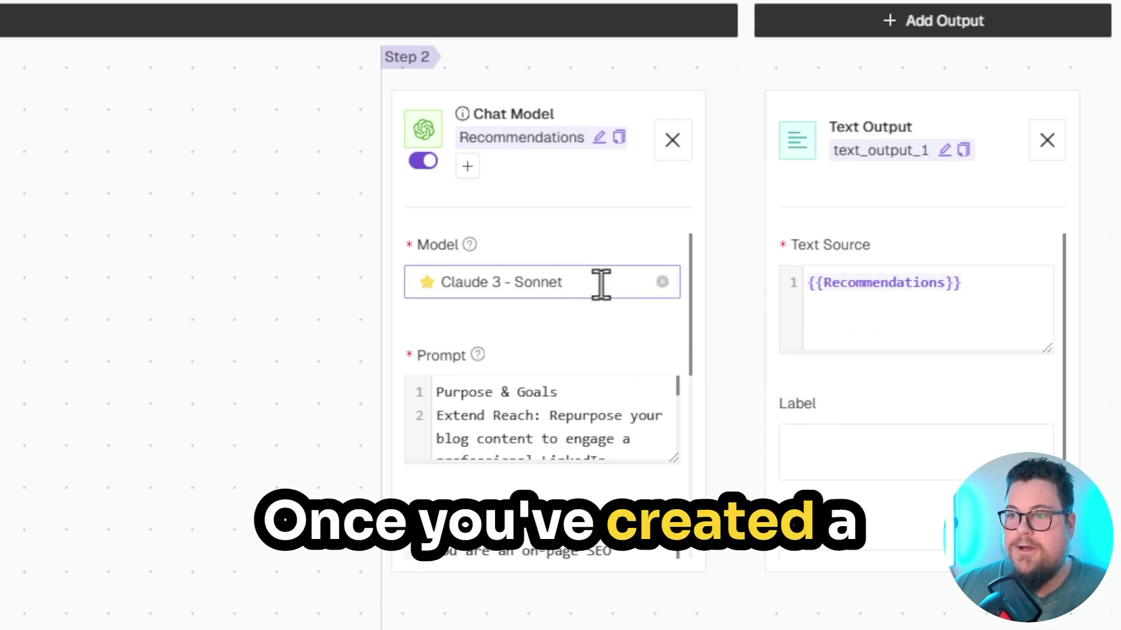
- Browse the Recommendations step's model list up to the Personas section, keeping Claude 3 - Sonnet
{"action": "left_click", "coordinate": [600, 282]}
{"action": "scroll", "coordinate": [584, 348], "scroll_direction": "up", "scroll_amount": 5}
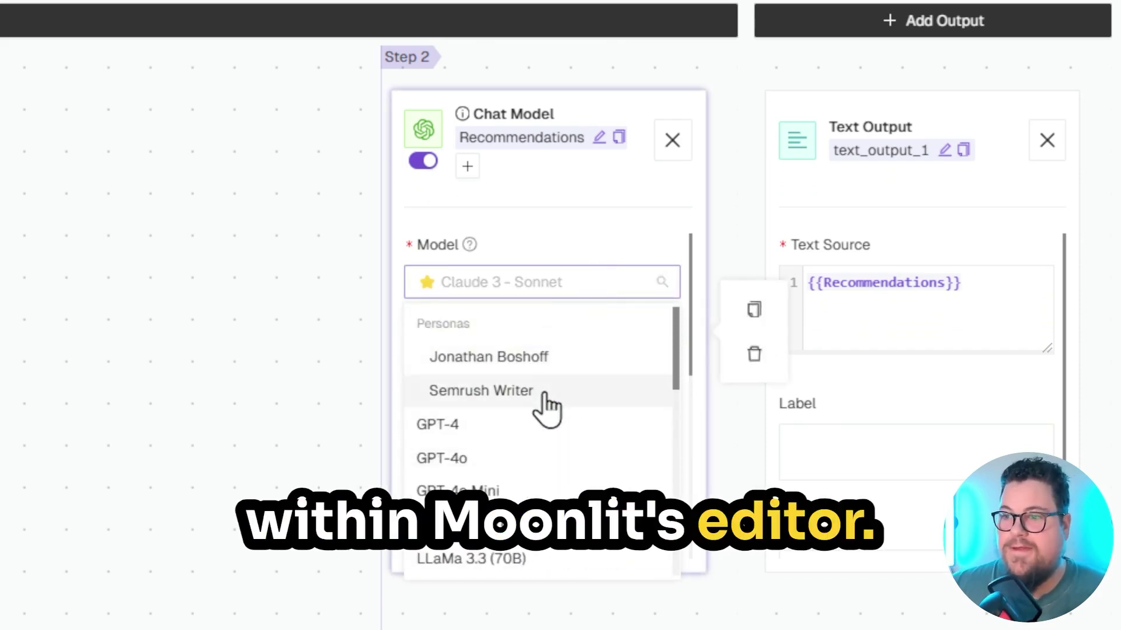
{"action": "left_click", "coordinate": [536, 99]}
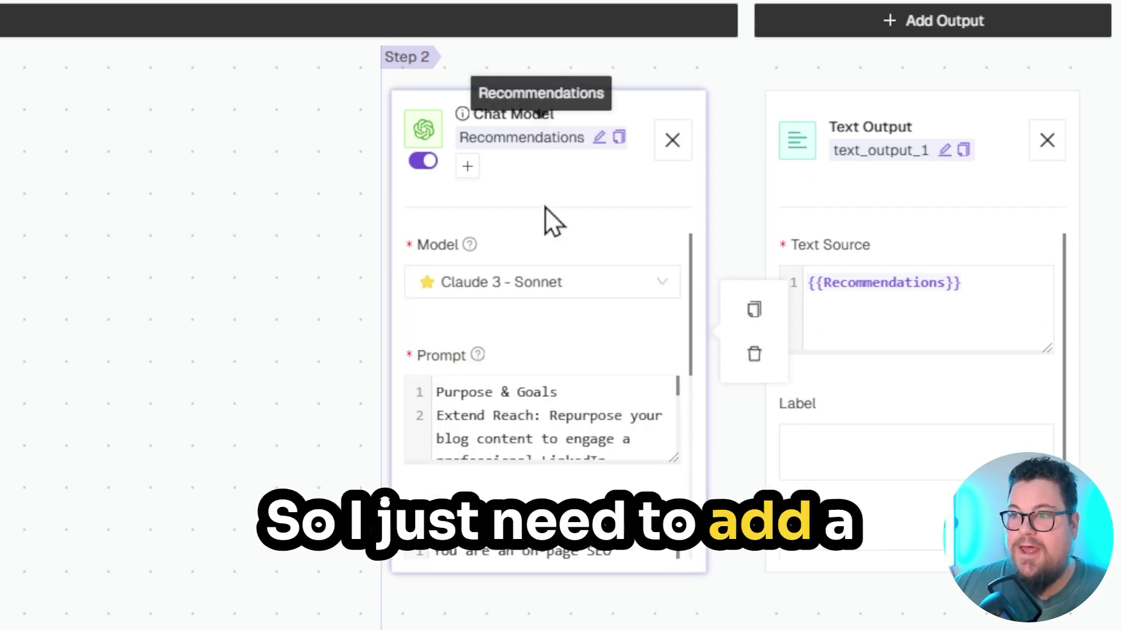
{"action": "left_click", "coordinate": [565, 282]}
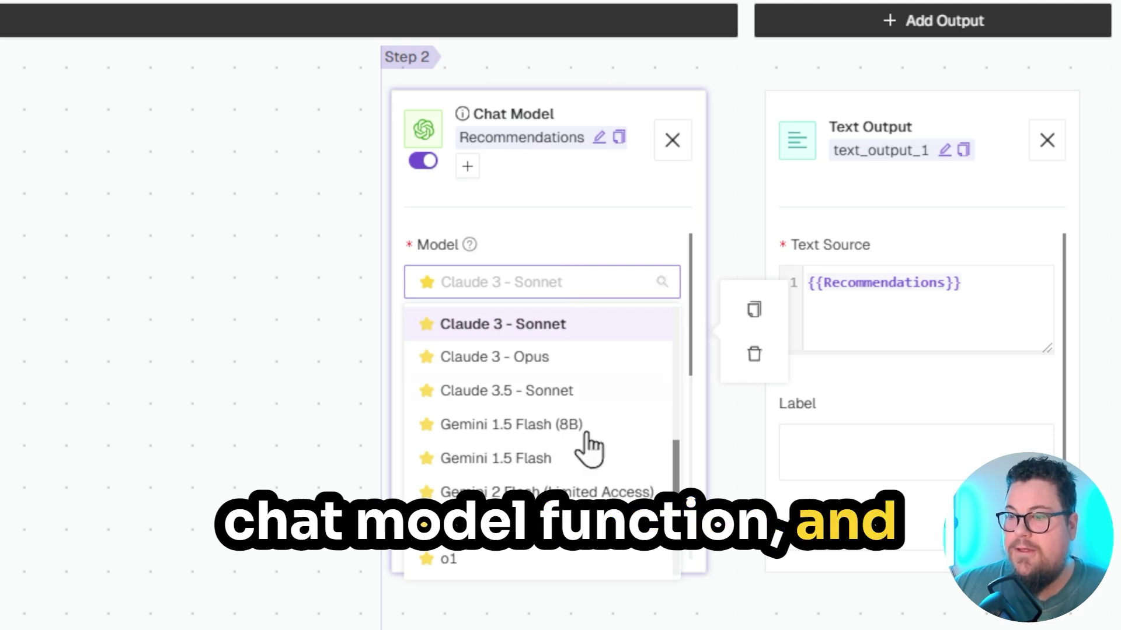
{"action": "scroll", "coordinate": [576, 464], "scroll_direction": "up", "scroll_amount": 5}
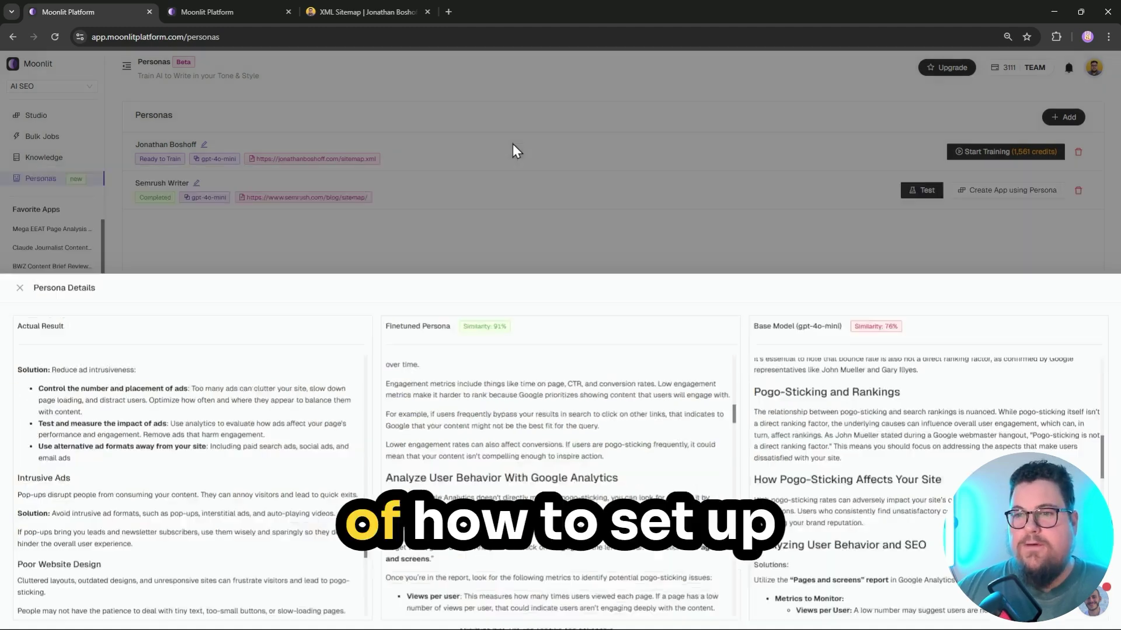
- Close the persona comparison and begin adding a new persona from the Personas page
{"action": "left_click", "coordinate": [512, 143]}
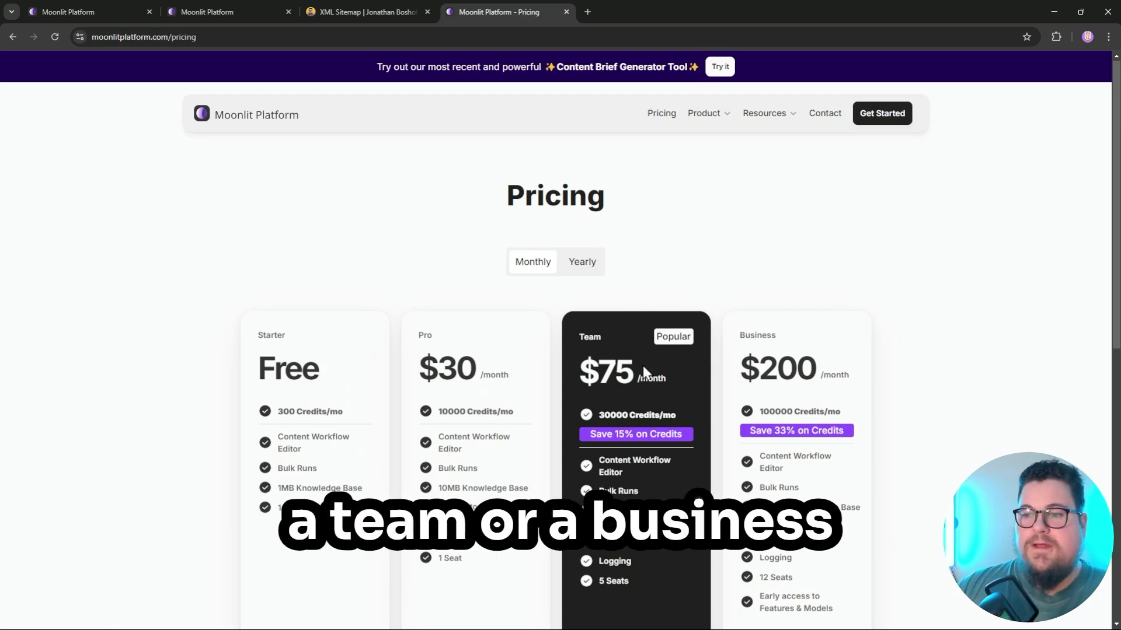
{"action": "scroll", "coordinate": [667, 352], "scroll_direction": "down", "scroll_amount": 2}
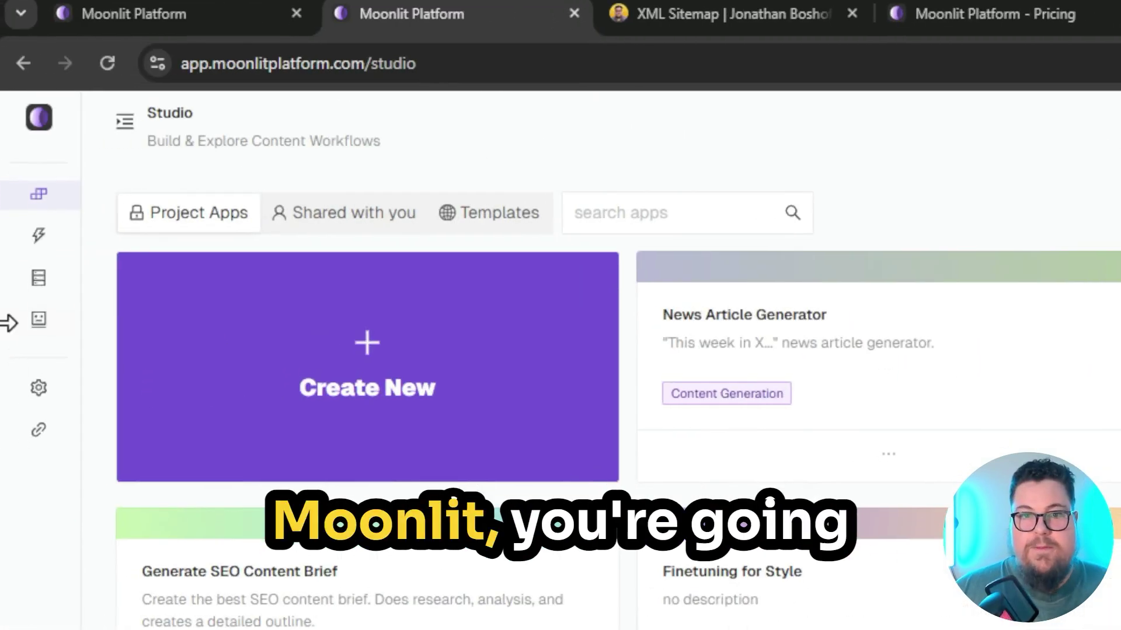
{"action": "left_click", "coordinate": [40, 302]}
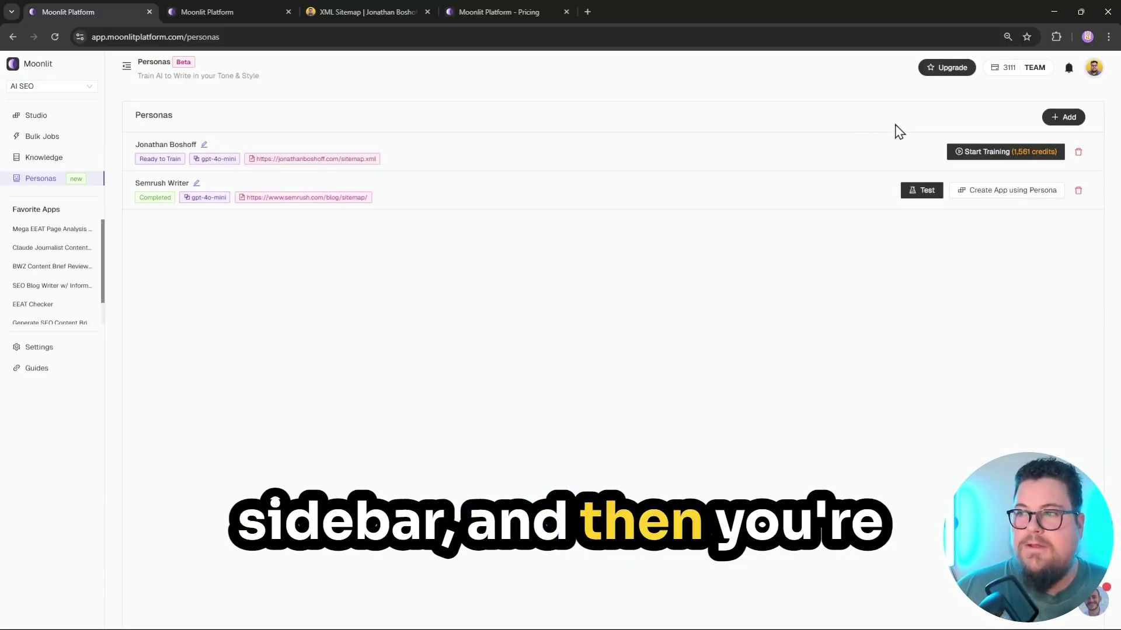
{"action": "left_click", "coordinate": [1063, 119]}
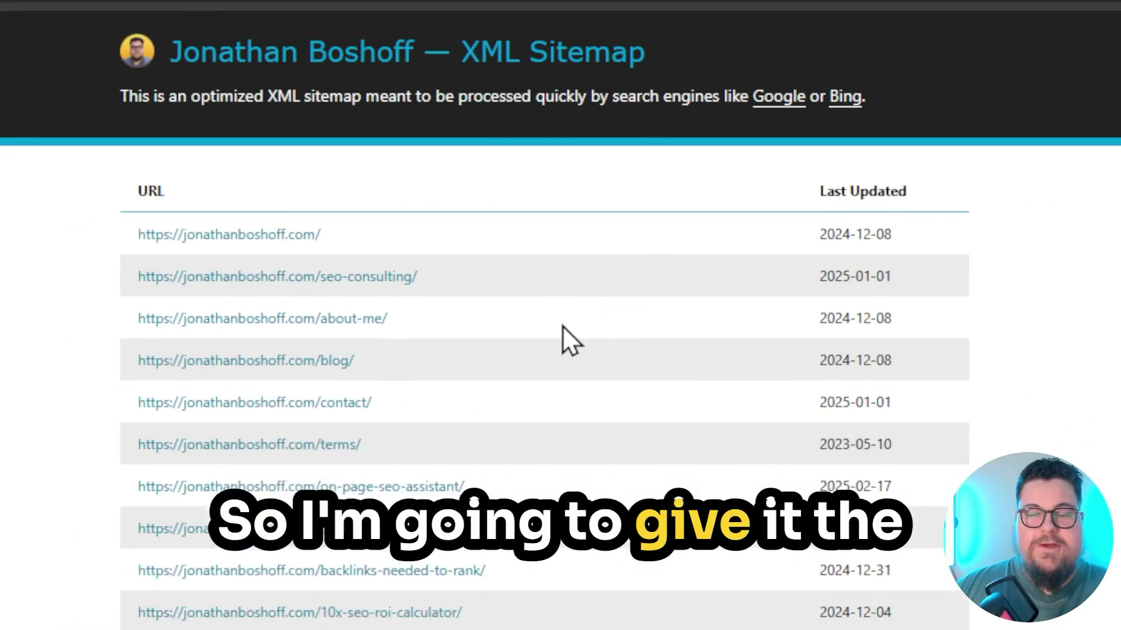
{"action": "scroll", "coordinate": [560, 324], "scroll_direction": "down", "scroll_amount": 10}
{"action": "scroll", "coordinate": [562, 319], "scroll_direction": "down", "scroll_amount": 10}
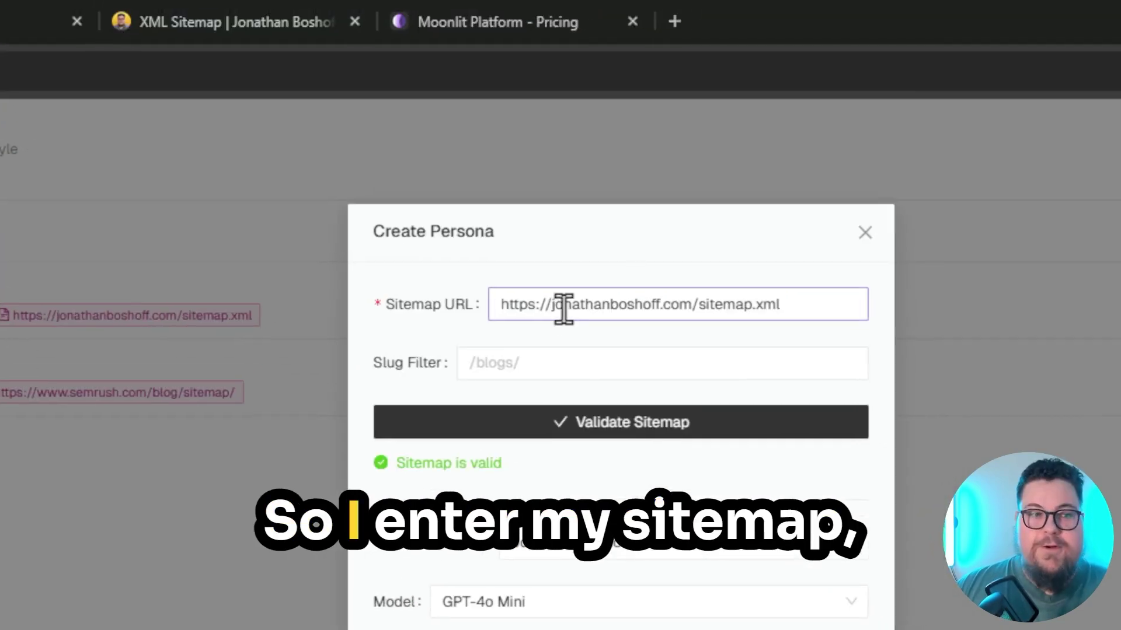
- Validate the blog sitemap and prepare all 50 selected pages as training data
{"action": "left_click", "coordinate": [555, 430]}
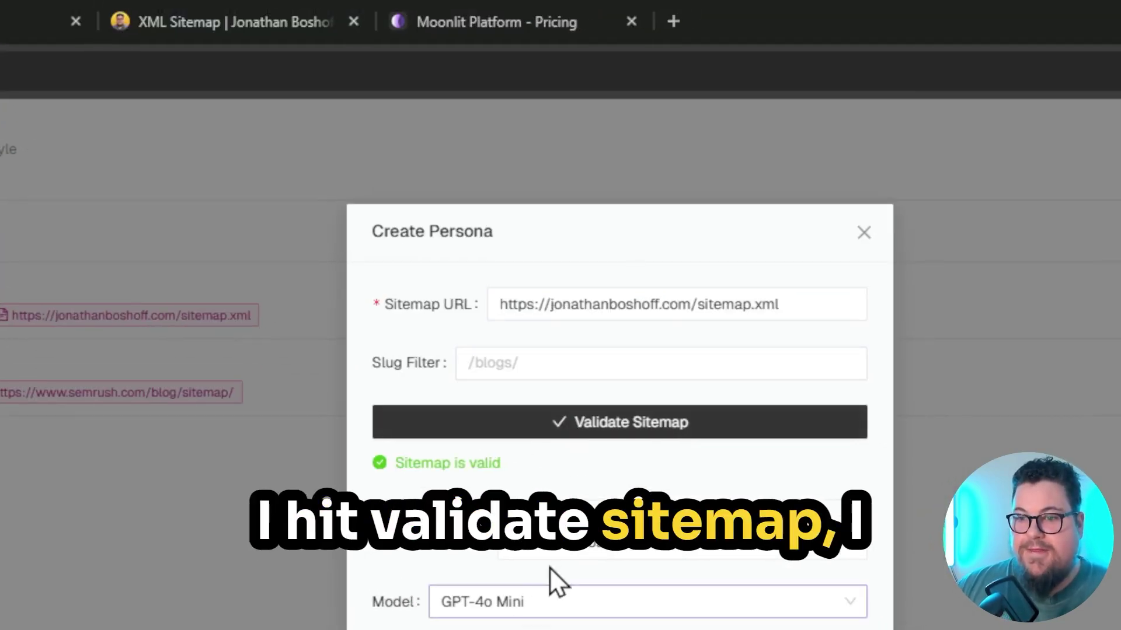
{"action": "scroll", "coordinate": [562, 348], "scroll_direction": "down", "scroll_amount": 10}
{"action": "scroll", "coordinate": [758, 372], "scroll_direction": "up", "scroll_amount": 10}
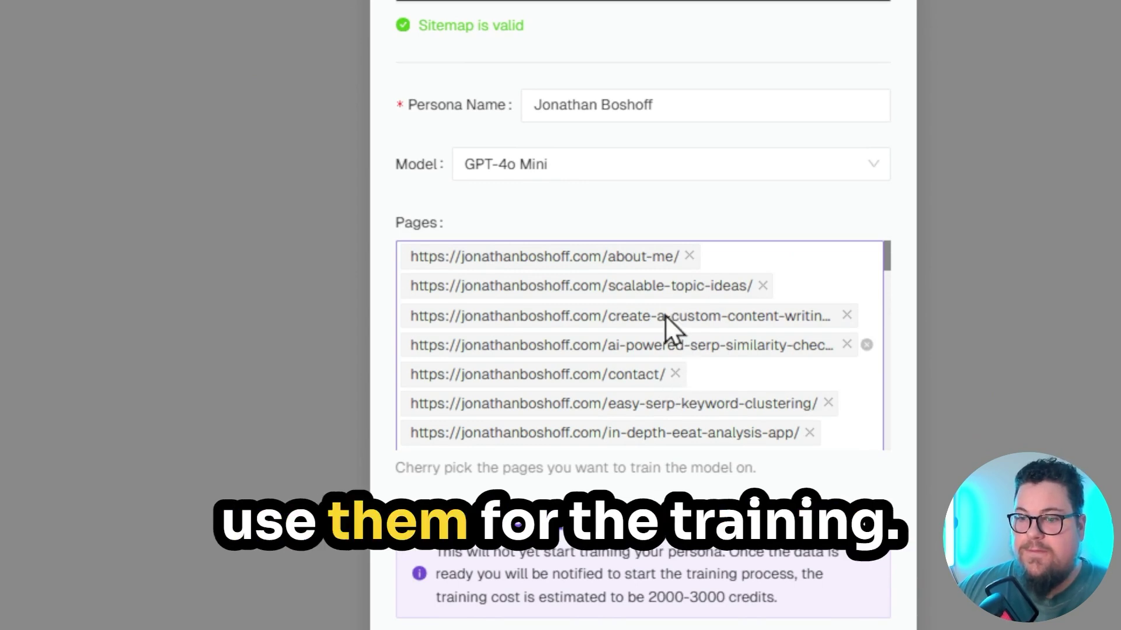
{"action": "scroll", "coordinate": [698, 367], "scroll_direction": "down", "scroll_amount": 5}
{"action": "scroll", "coordinate": [699, 374], "scroll_direction": "down", "scroll_amount": 5}
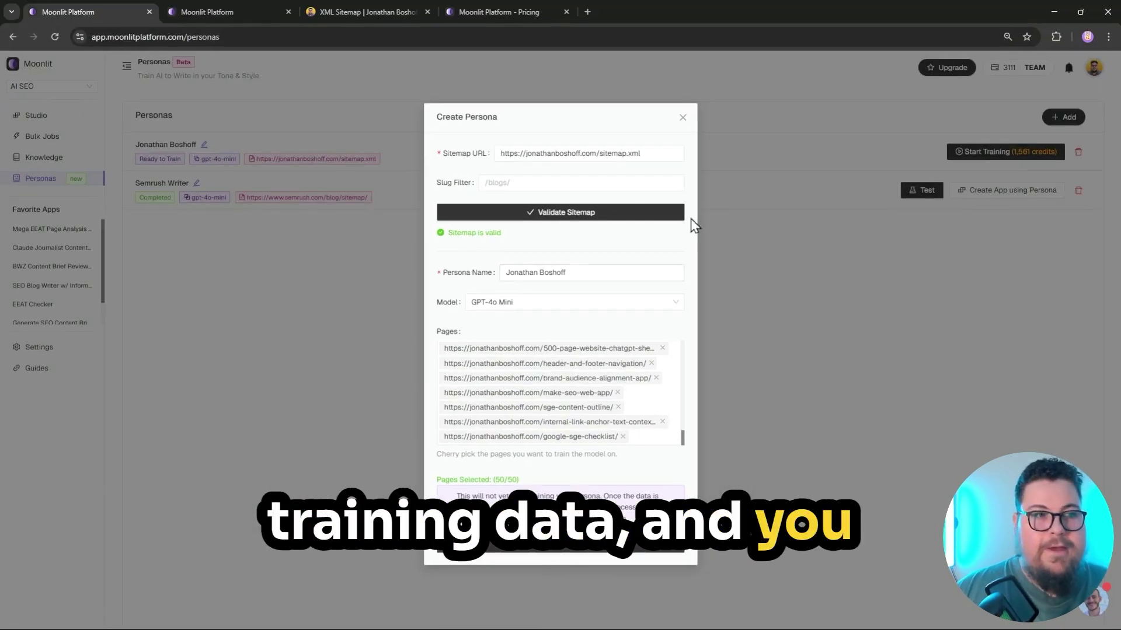
{"action": "left_click", "coordinate": [561, 545]}
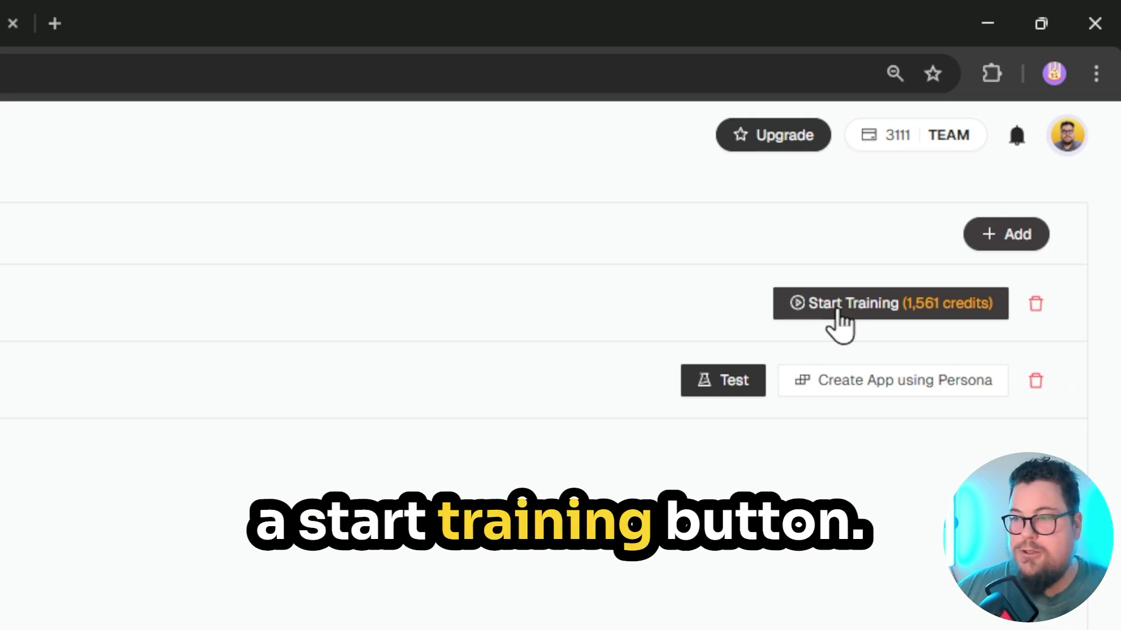
- Start training the new persona, accepting the 1,561-credit cost
{"action": "left_click", "coordinate": [838, 312]}
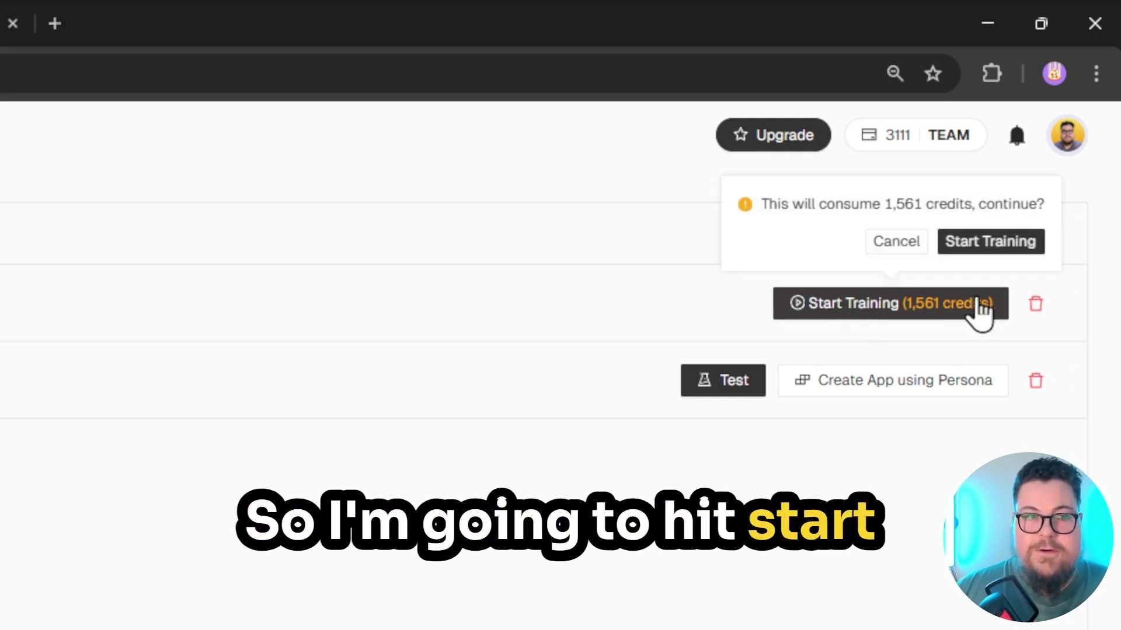
{"action": "left_click", "coordinate": [1008, 246]}
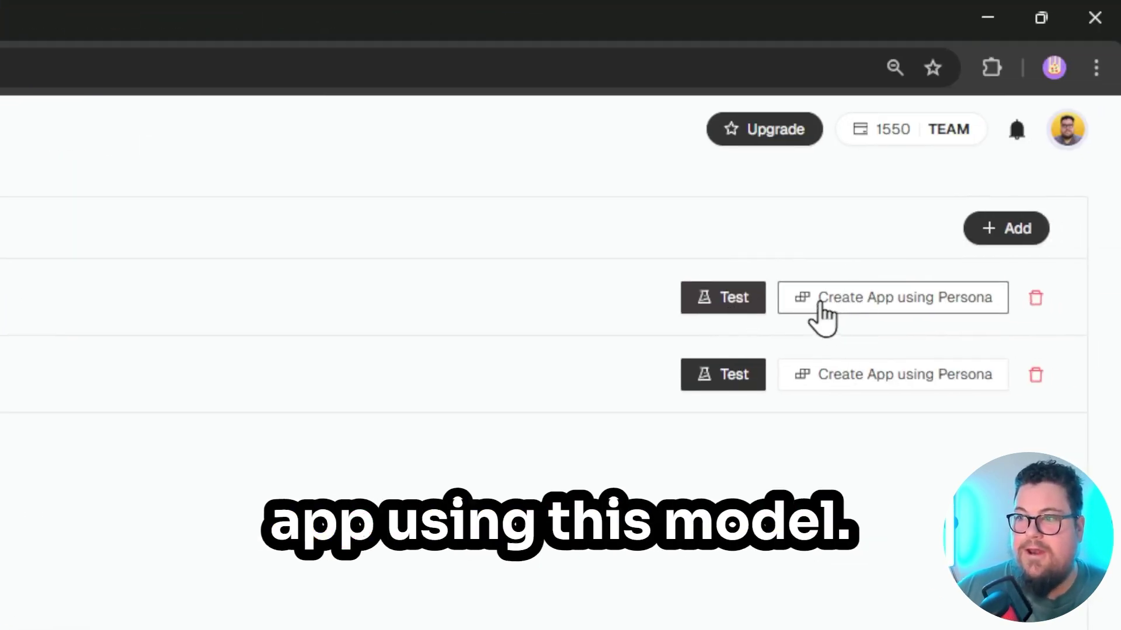
- Paste the 'my perfect day' short story prompt into the persona test and send it to both models
{"action": "left_click", "coordinate": [721, 301]}
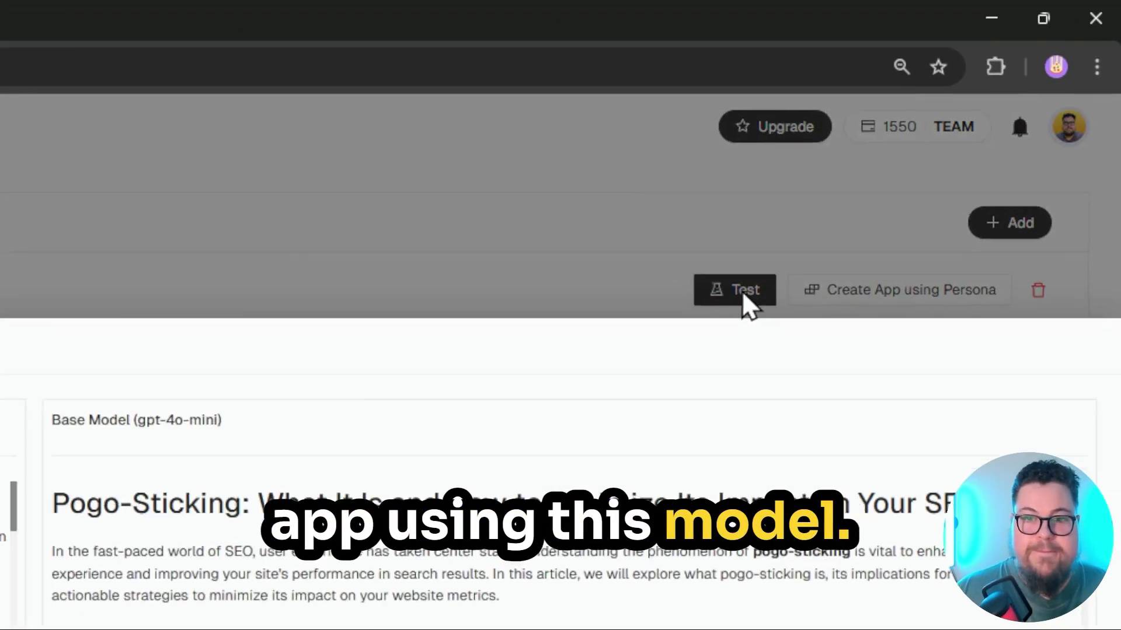
{"action": "left_click", "coordinate": [961, 474]}
{"action": "type", "text": "write a short story about \"my perfect day\" try to guess your interests and personality."}
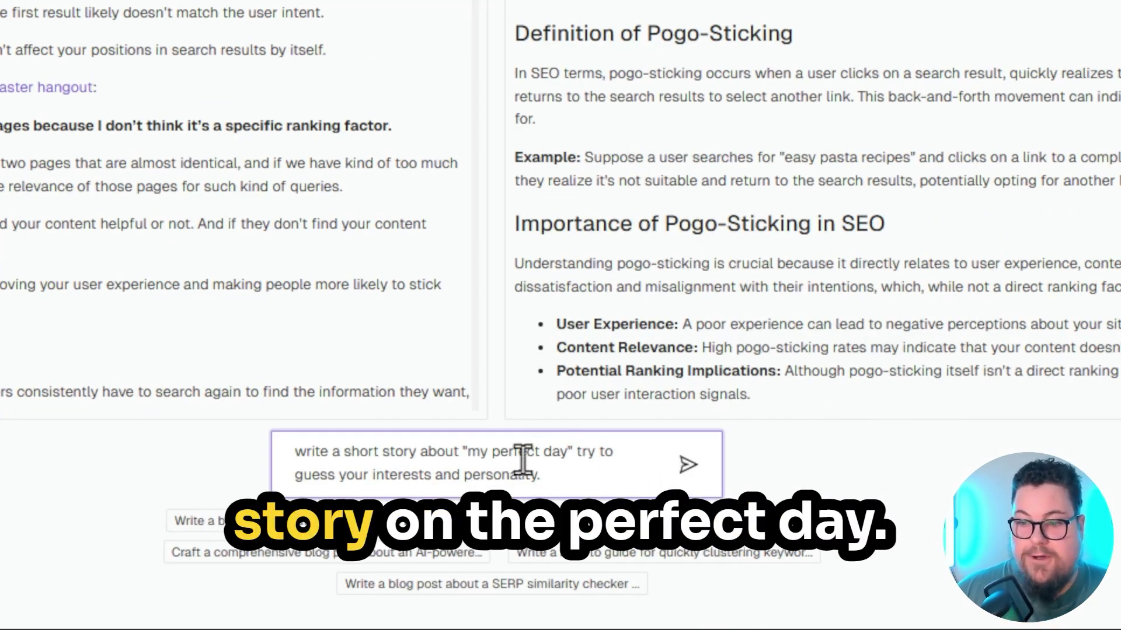
{"action": "left_click", "coordinate": [687, 465]}
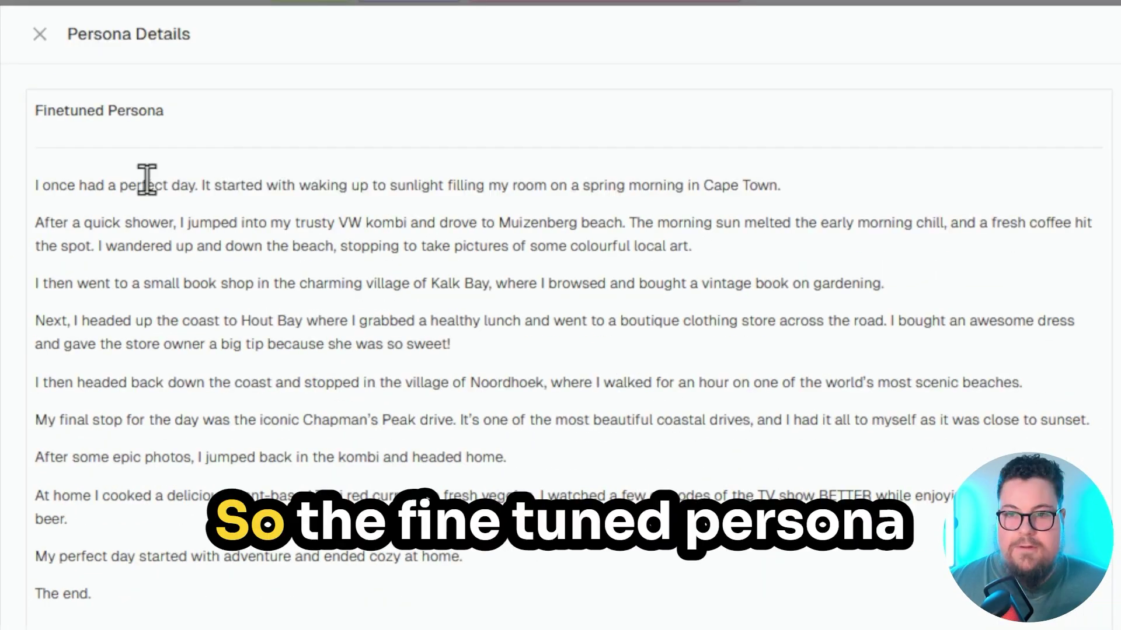
- Highlight the persona story's opening line and its Cape Town mentions
{"action": "left_click_drag", "start_coordinate": [100, 229], "coordinate": [725, 237]}
{"action": "left_click", "coordinate": [695, 231]}
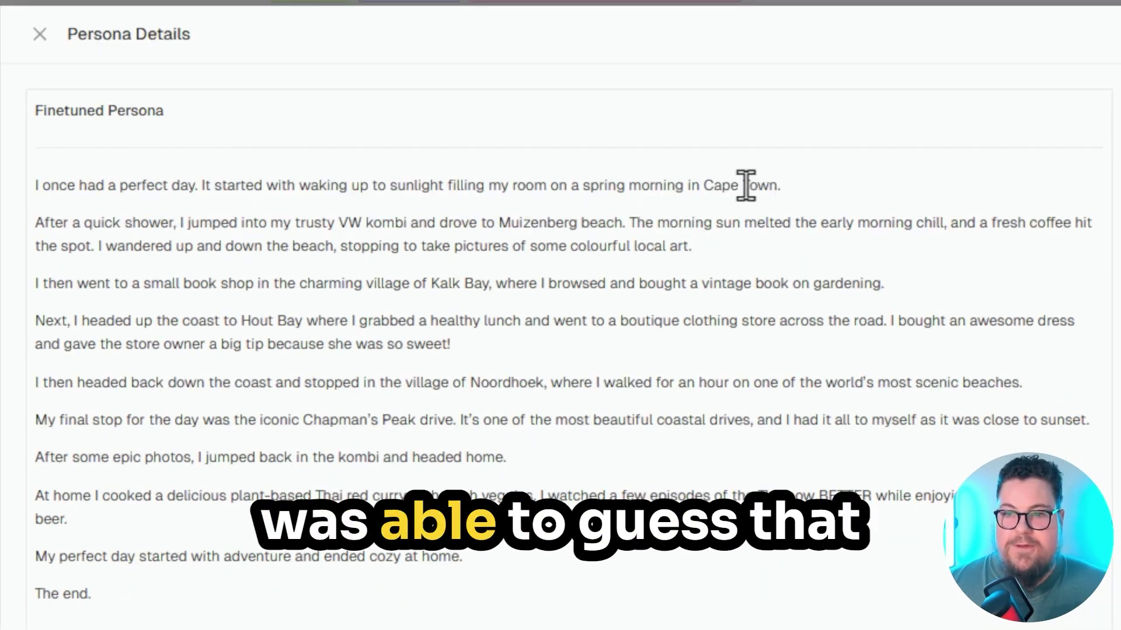
{"action": "left_click_drag", "start_coordinate": [703, 187], "coordinate": [808, 193]}
{"action": "left_click", "coordinate": [397, 330]}
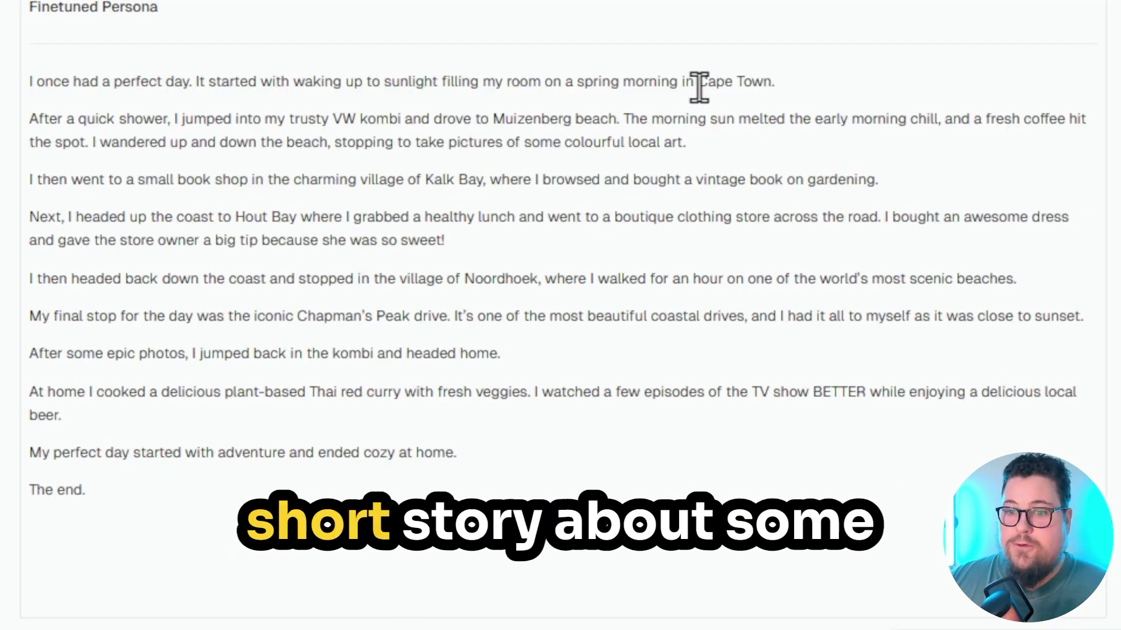
{"action": "left_click_drag", "start_coordinate": [698, 83], "coordinate": [763, 81]}
{"action": "left_click", "coordinate": [752, 117]}
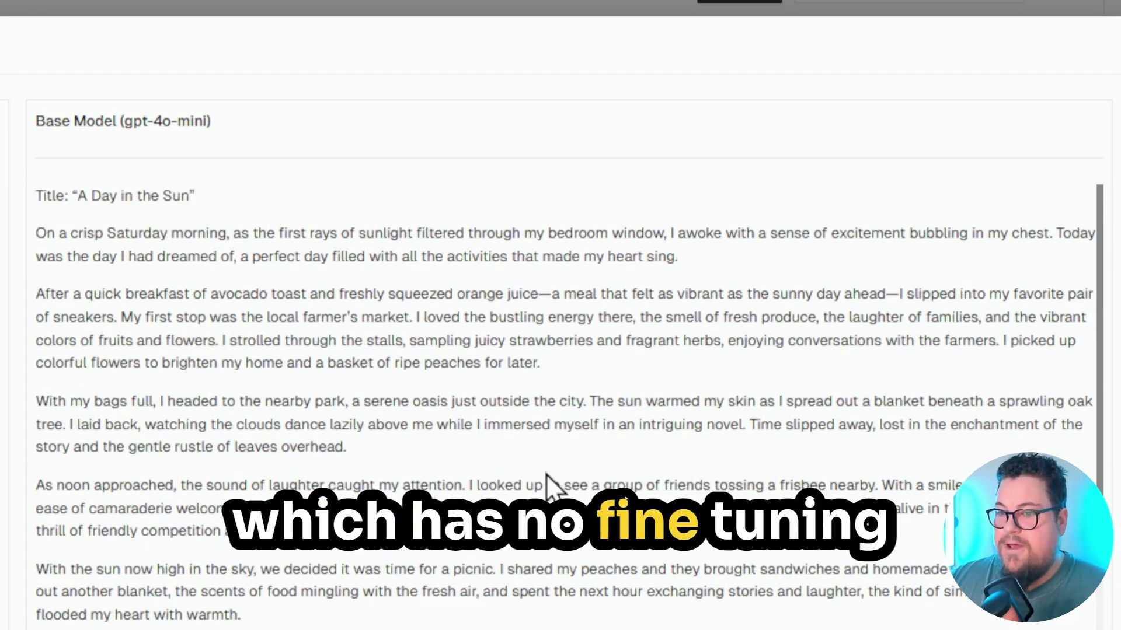
- Read through the base model's generic 'A Day in the Sun' story
{"action": "scroll", "coordinate": [392, 433], "scroll_direction": "down", "scroll_amount": 2}
{"action": "scroll", "coordinate": [513, 458], "scroll_direction": "down", "scroll_amount": 2}
{"action": "scroll", "coordinate": [375, 397], "scroll_direction": "up", "scroll_amount": 2}
{"action": "scroll", "coordinate": [388, 440], "scroll_direction": "down", "scroll_amount": 3}
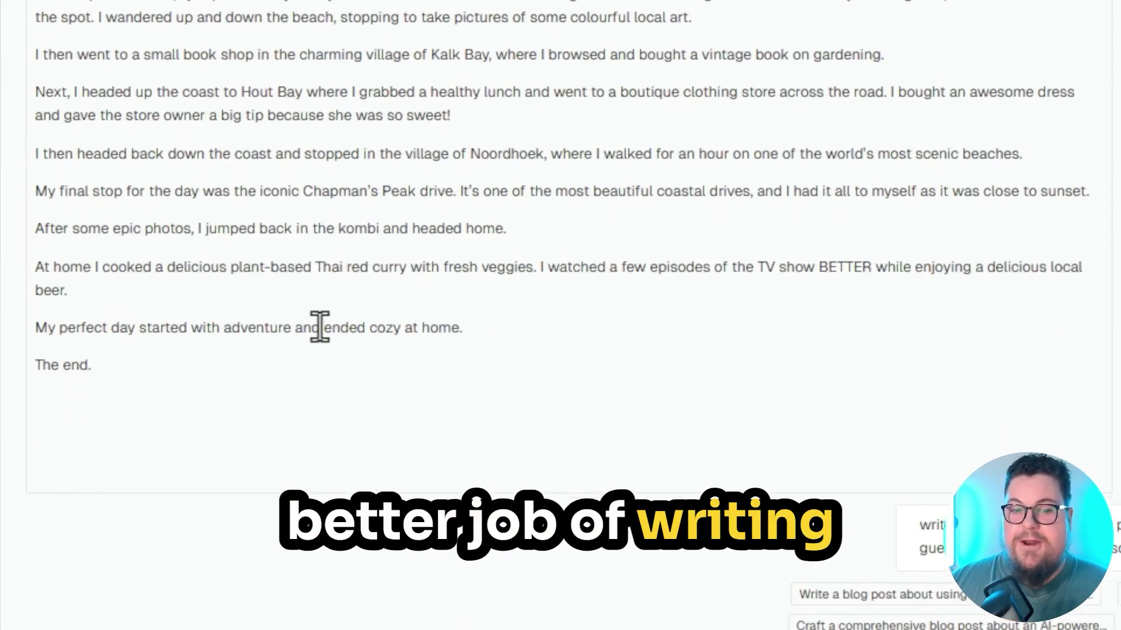
{"action": "scroll", "coordinate": [319, 327], "scroll_direction": "down", "scroll_amount": 1}
- Create an app workflow from the trained sitemap persona
{"action": "scroll", "coordinate": [315, 336], "scroll_direction": "up", "scroll_amount": 4}
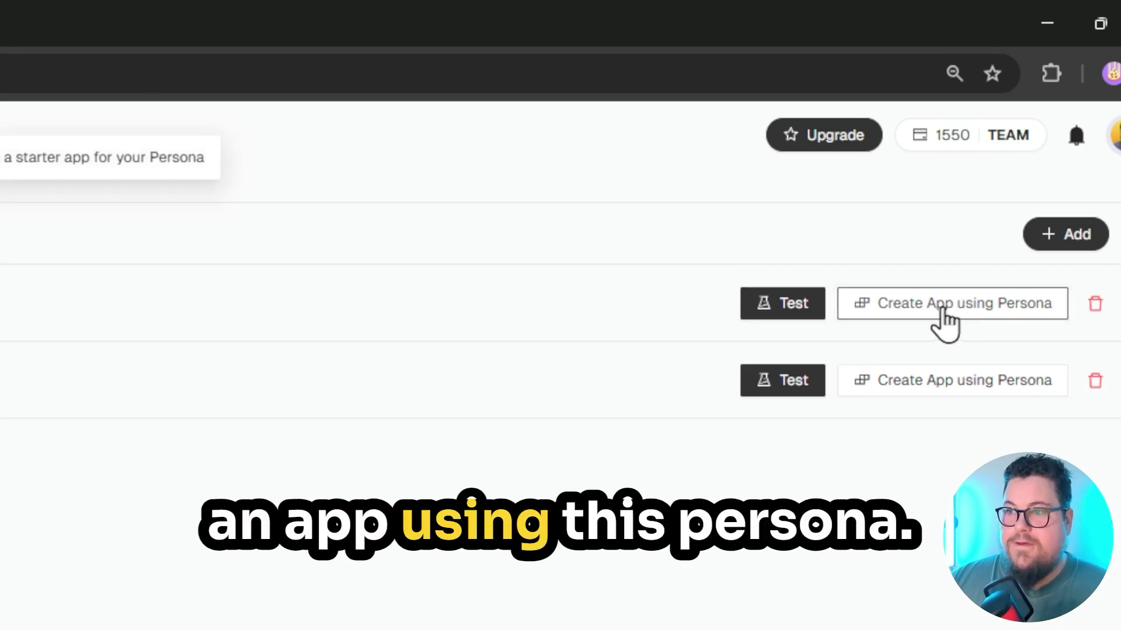
{"action": "left_click", "coordinate": [944, 318]}
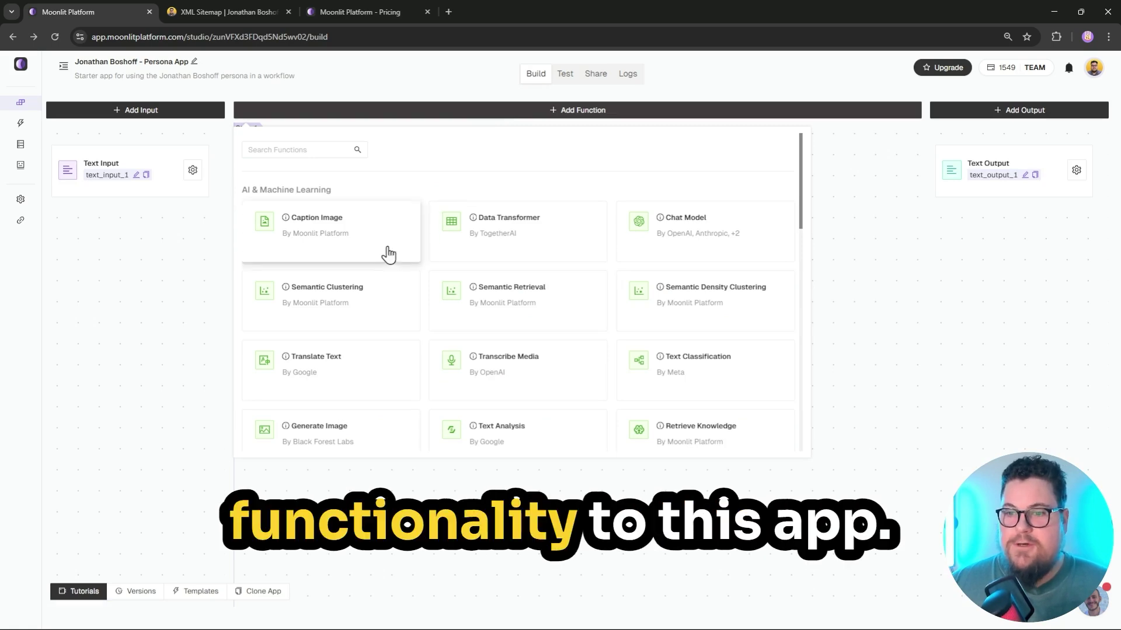
- Insert a Retrieve Knowledge step for 'Google quality guidelines' as Step 1, moving Chat Model to Step 2
{"action": "scroll", "coordinate": [389, 252], "scroll_direction": "down", "scroll_amount": 1}
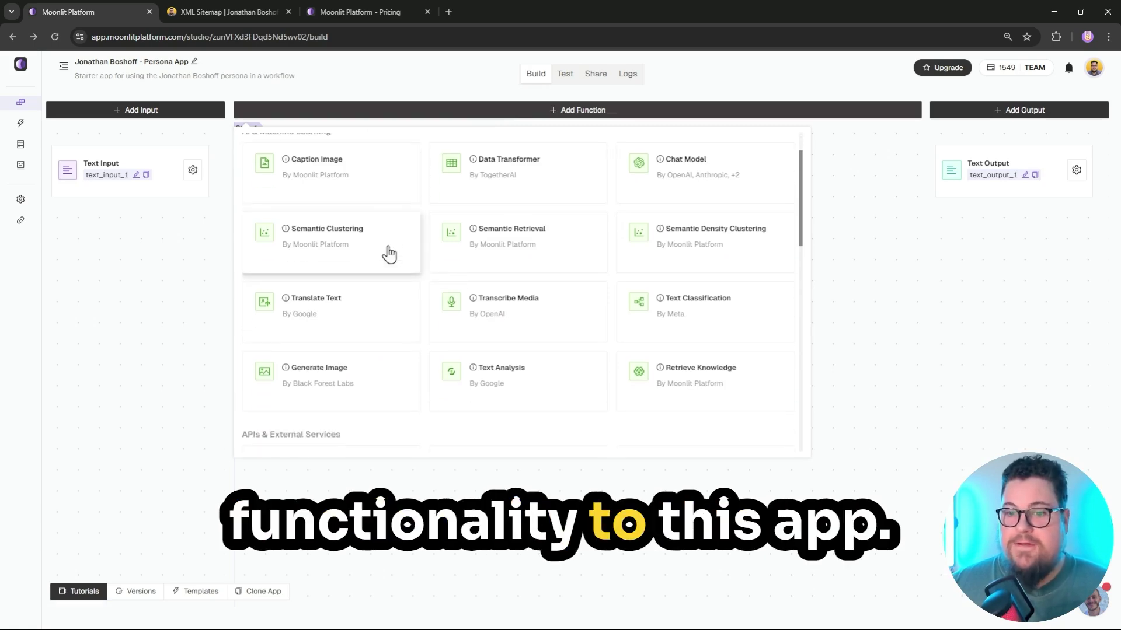
{"action": "left_click", "coordinate": [646, 386]}
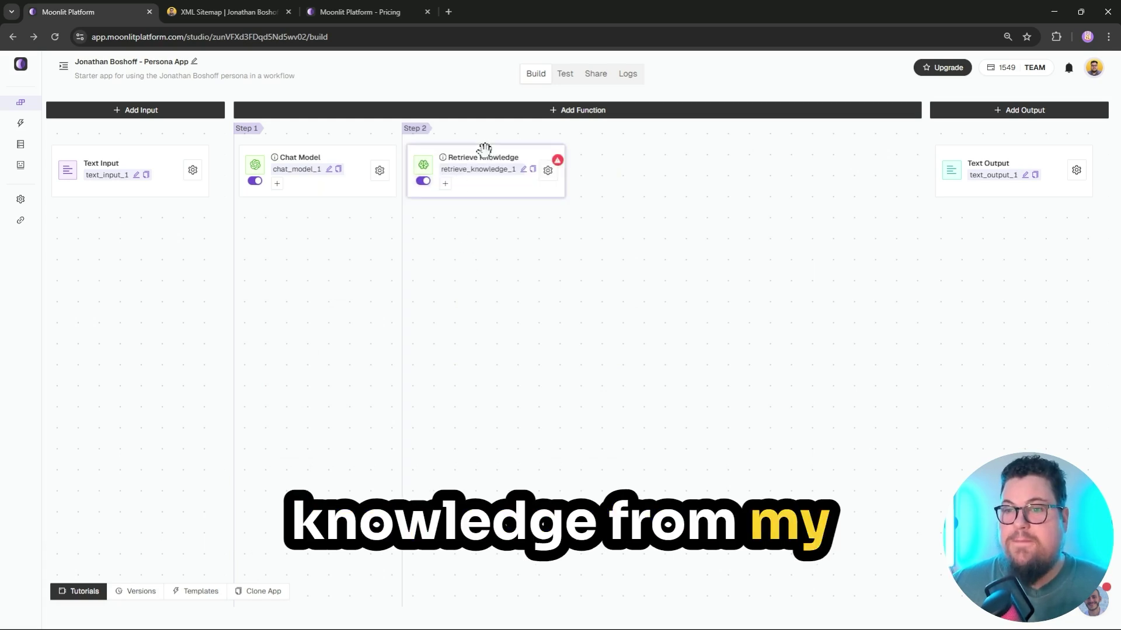
{"action": "left_click_drag", "start_coordinate": [484, 152], "coordinate": [313, 149]}
{"action": "left_click_drag", "start_coordinate": [321, 405], "coordinate": [489, 154]}
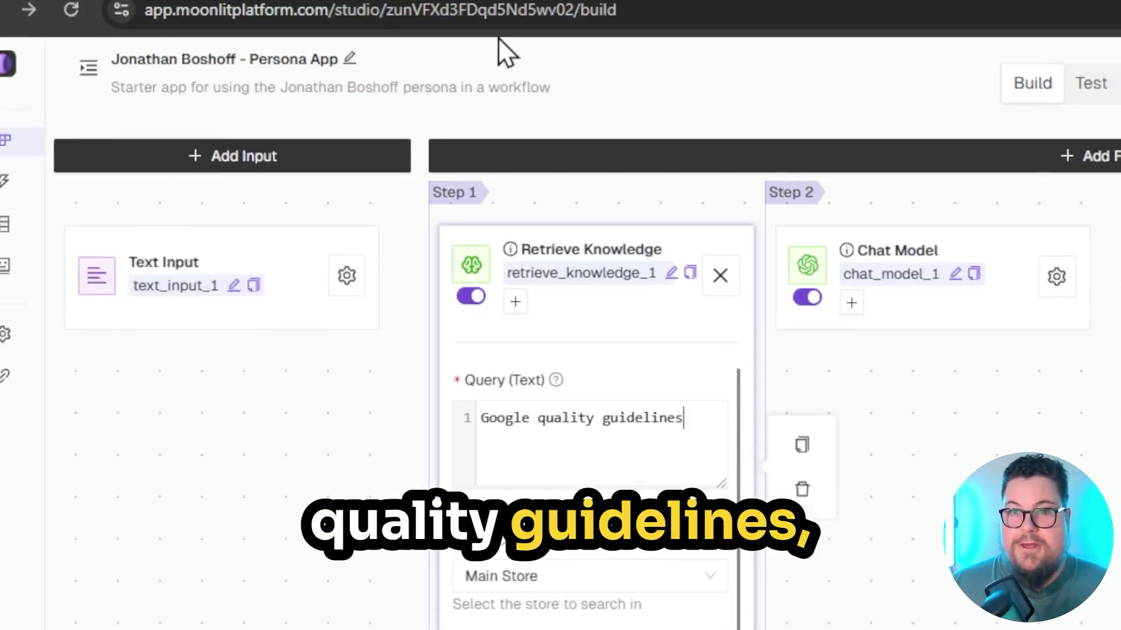
{"action": "left_click", "coordinate": [568, 16]}
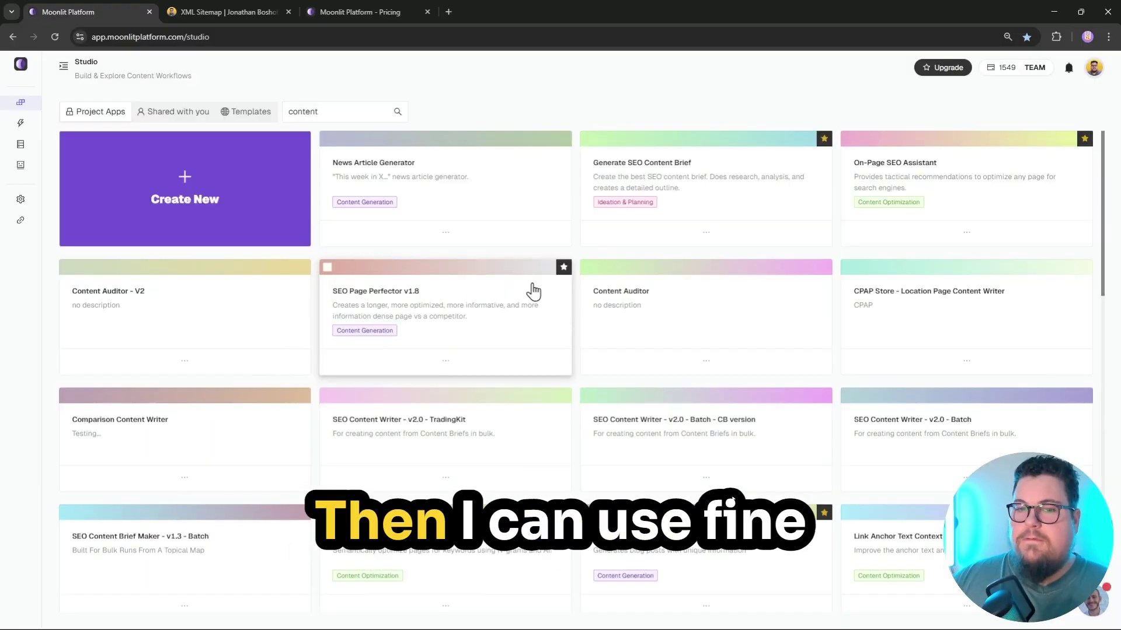
- Scroll through the Finetuning bulk job's rows of generated prompts for each blog URL
{"action": "scroll", "coordinate": [904, 555], "scroll_direction": "down", "scroll_amount": 6}
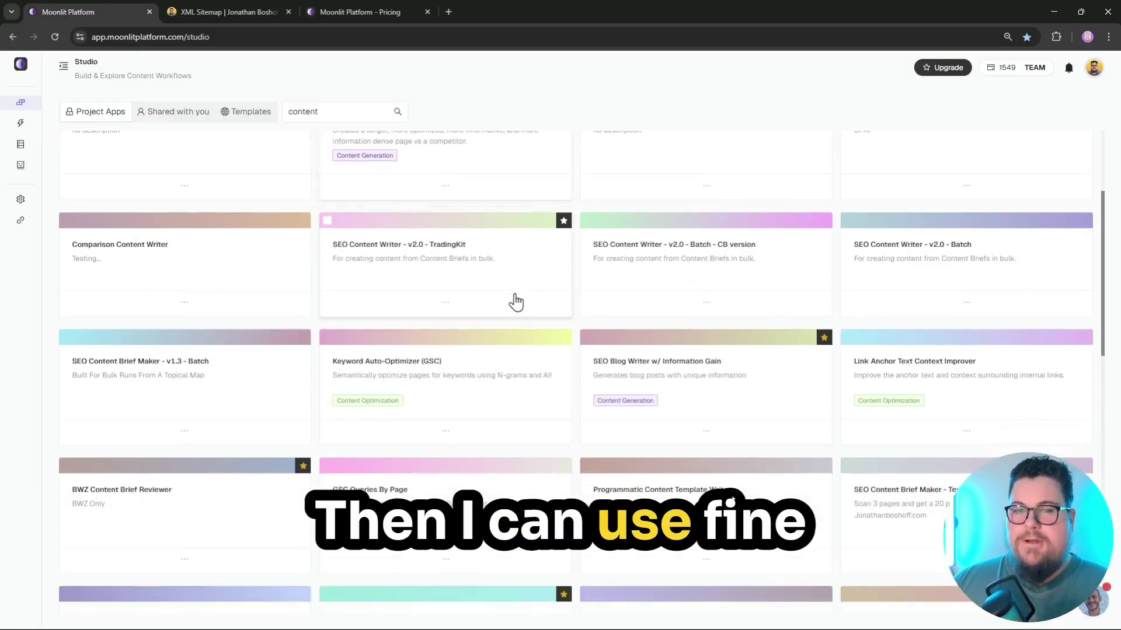
{"action": "scroll", "coordinate": [516, 300], "scroll_direction": "down", "scroll_amount": 10}
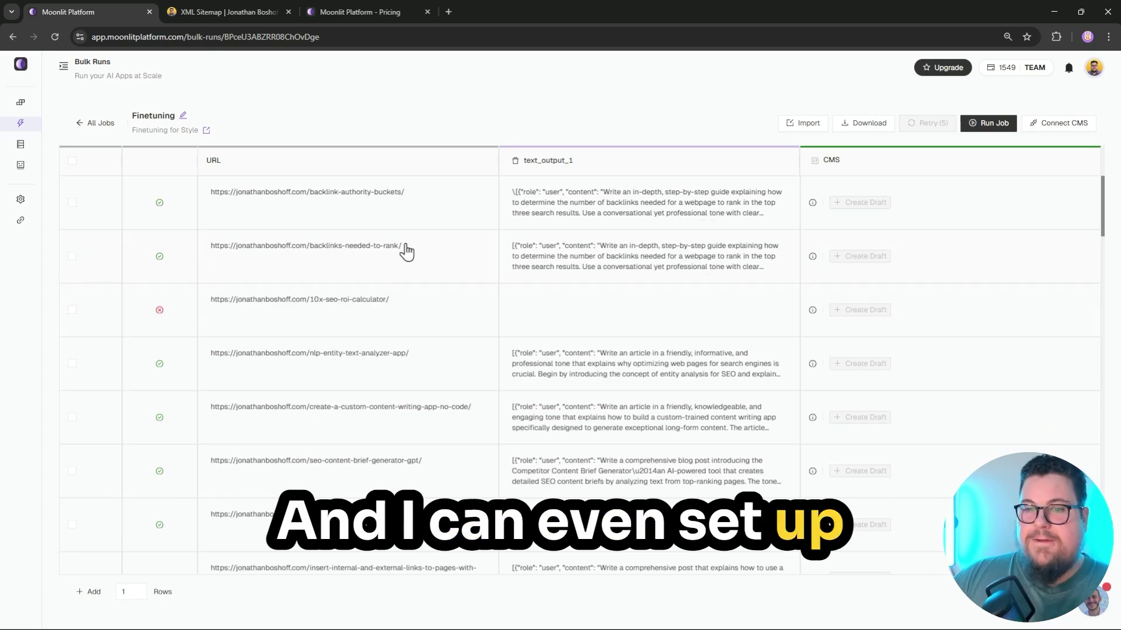
{"action": "scroll", "coordinate": [374, 245], "scroll_direction": "down", "scroll_amount": 10}
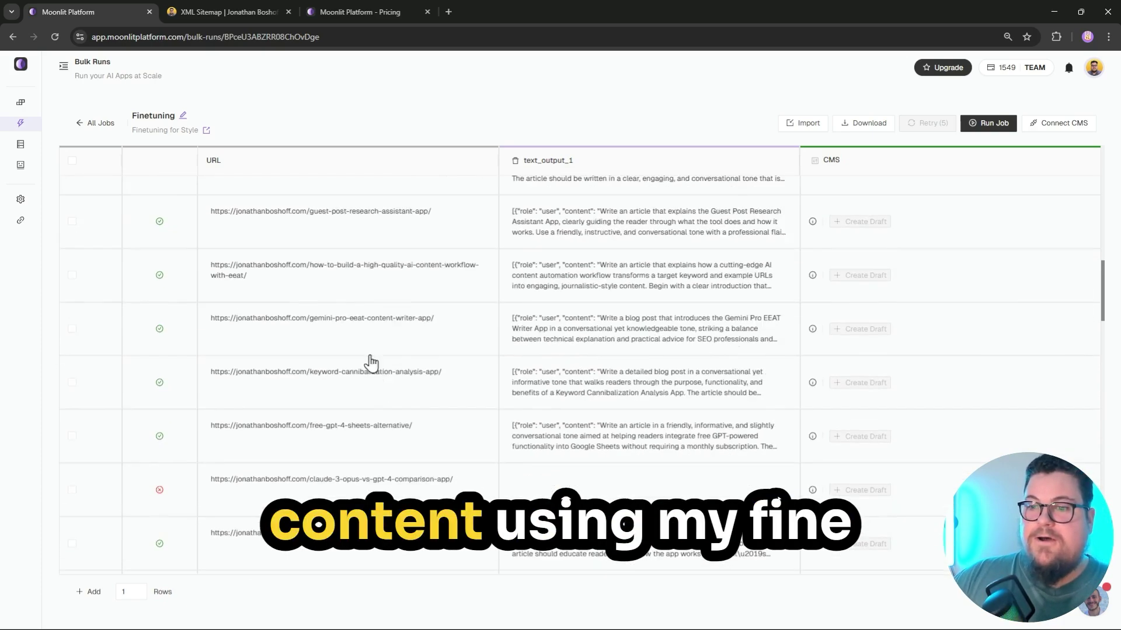
{"action": "scroll", "coordinate": [383, 385], "scroll_direction": "down", "scroll_amount": 15}
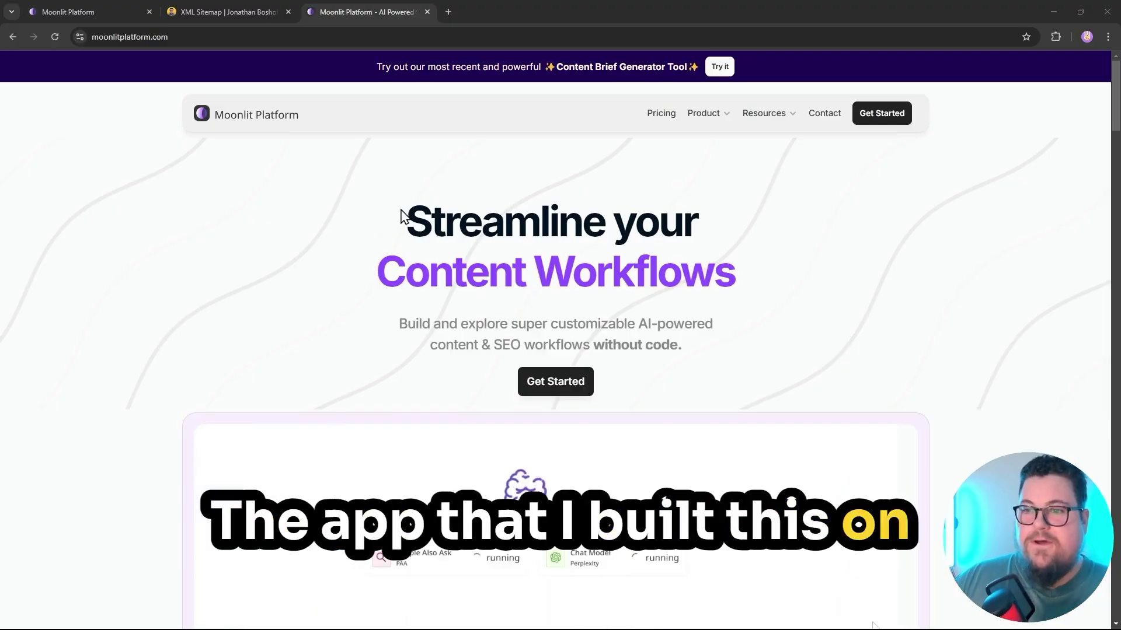
- Return to the top of the homepage and select the moonlitplatform.com URL in the address bar
{"action": "scroll", "coordinate": [403, 216], "scroll_direction": "down", "scroll_amount": 12}
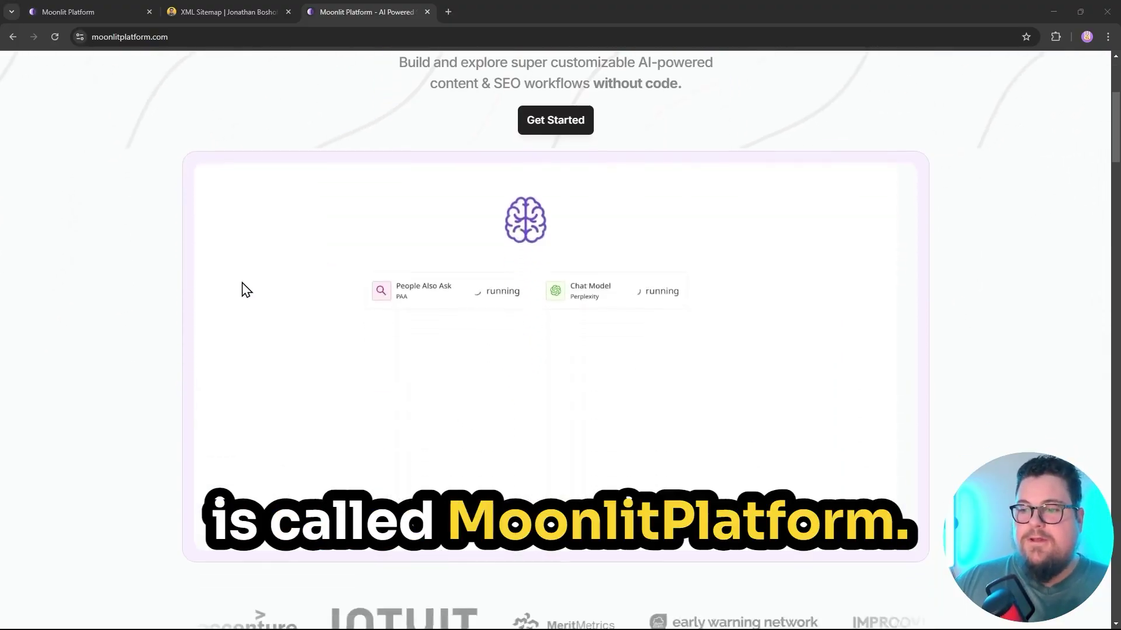
{"action": "scroll", "coordinate": [444, 425], "scroll_direction": "up", "scroll_amount": 9}
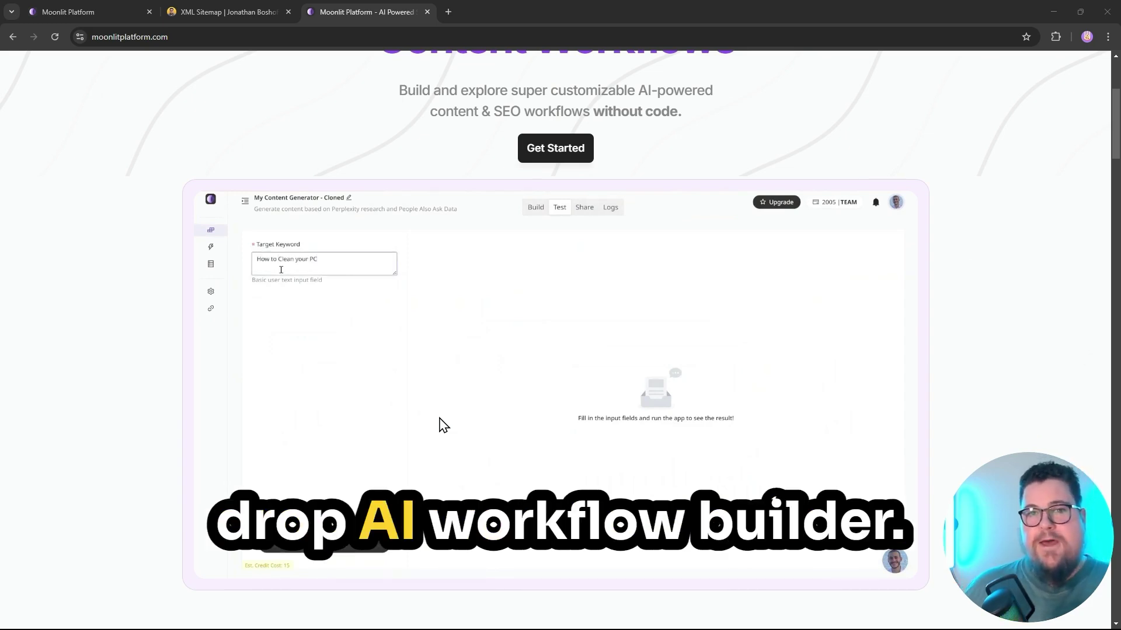
{"action": "scroll", "coordinate": [444, 425], "scroll_direction": "up", "scroll_amount": 4}
{"action": "left_click", "coordinate": [212, 36]}
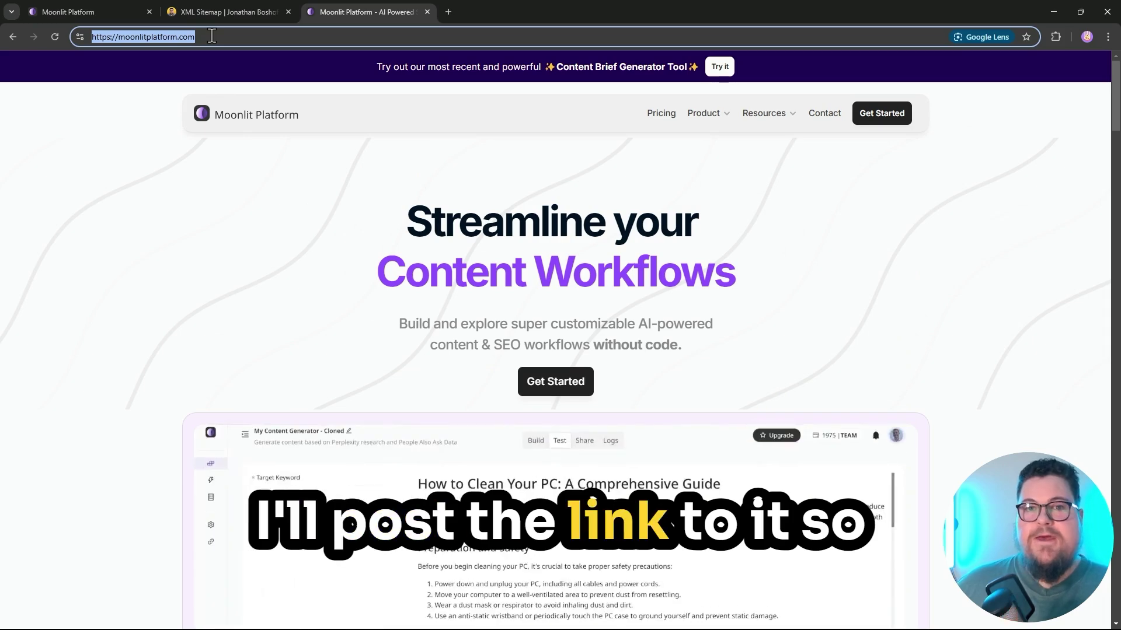